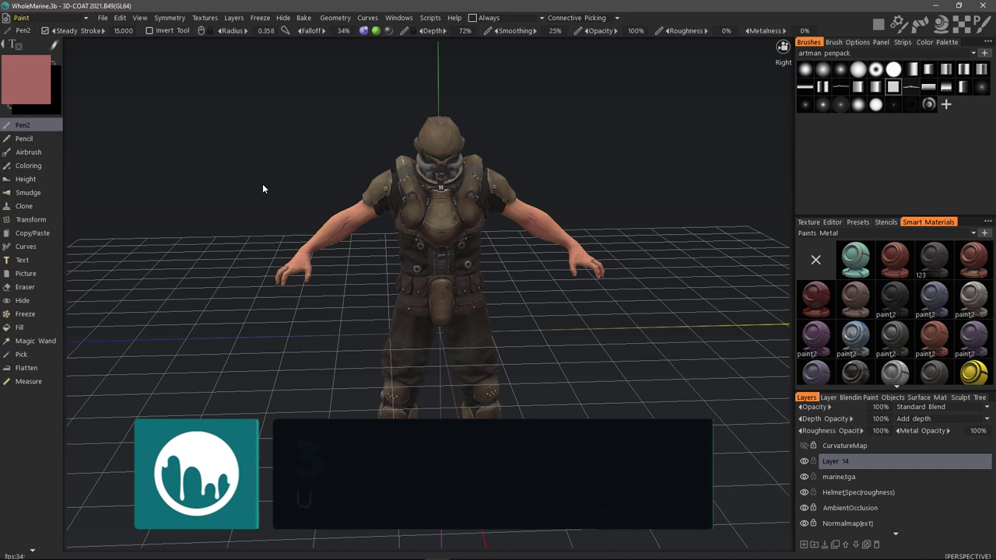
# Open the 3D Mouse preferences and review the SpaceMouse advanced settings for navigation modes, rotation center and axis speeds
pyautogui.click(121, 18)
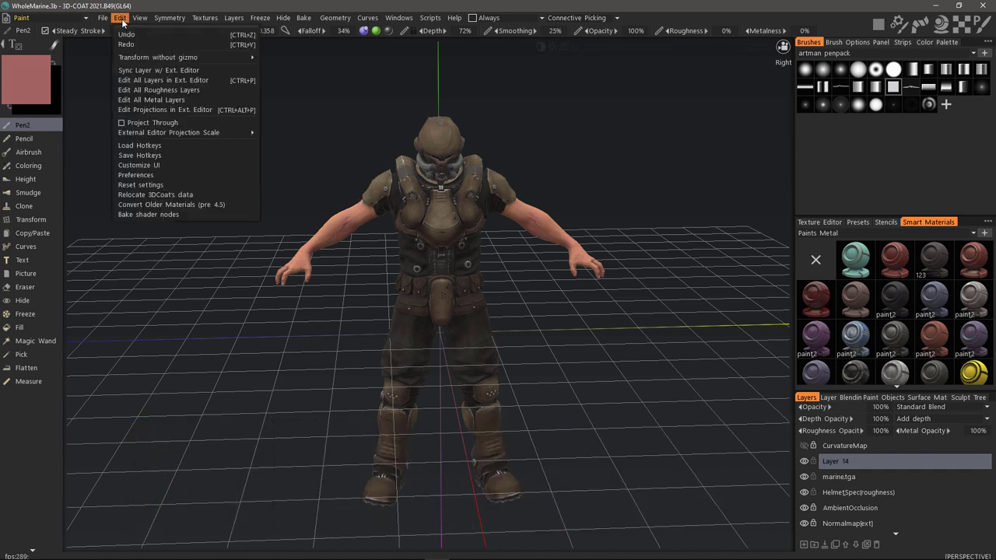
pyautogui.click(142, 176)
pyautogui.click(449, 150)
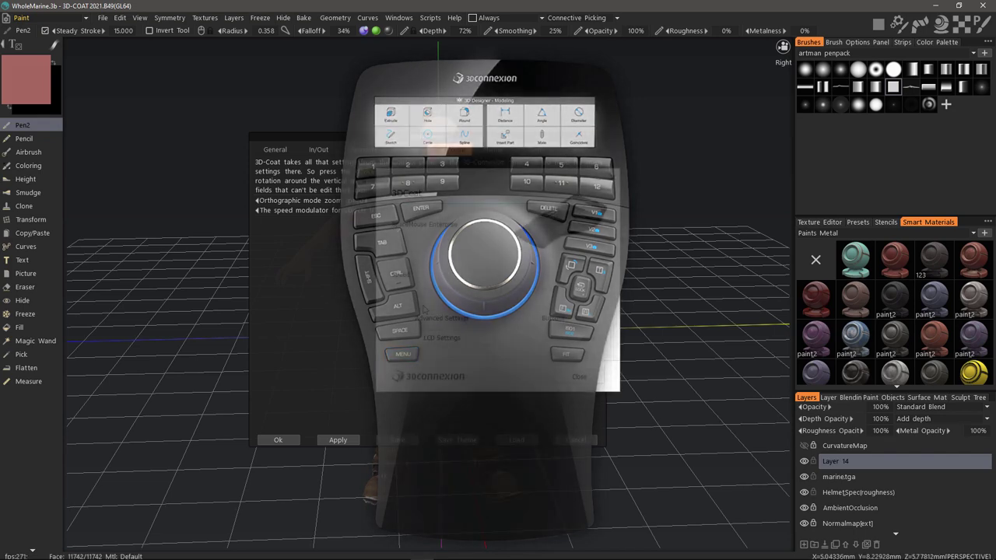
pyautogui.click(439, 321)
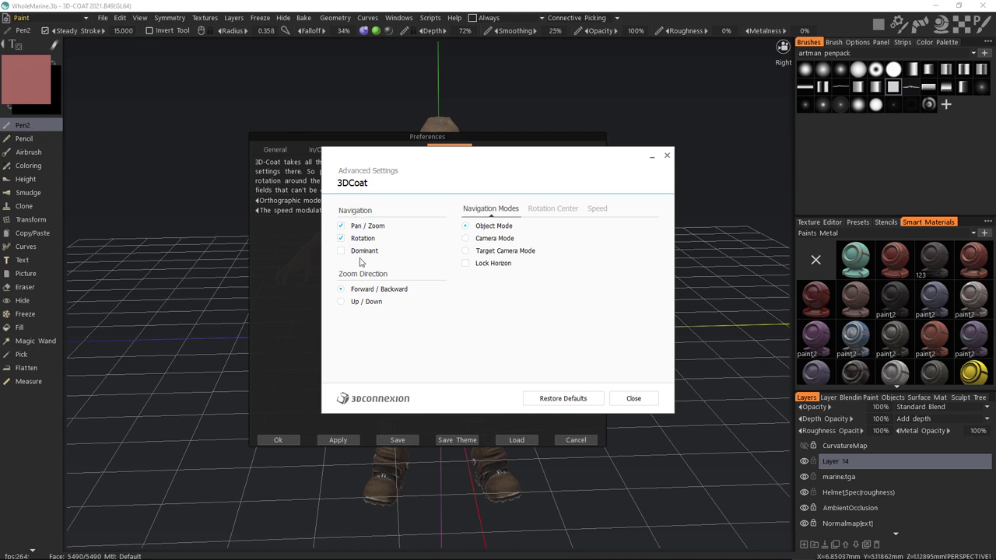
pyautogui.click(537, 212)
pyautogui.click(598, 211)
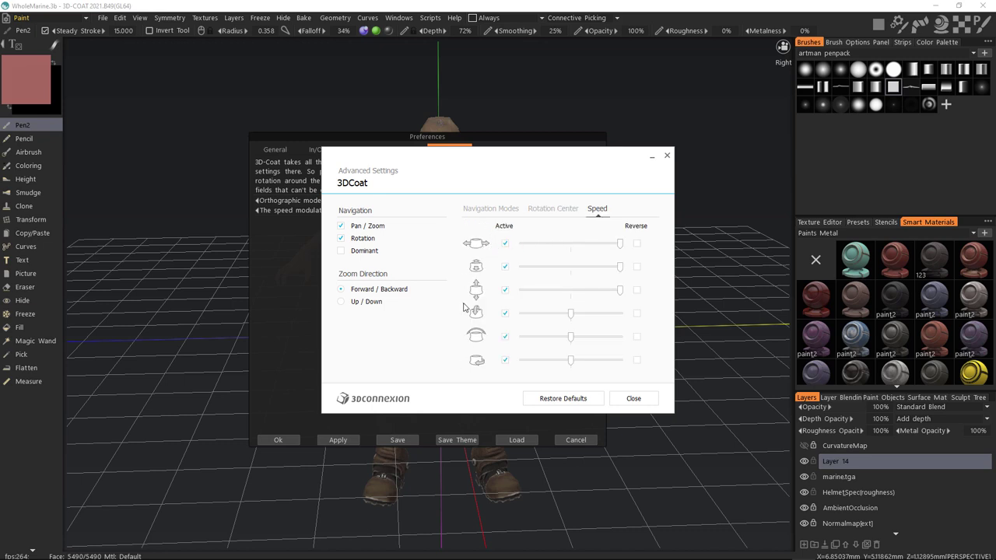
pyautogui.click(638, 400)
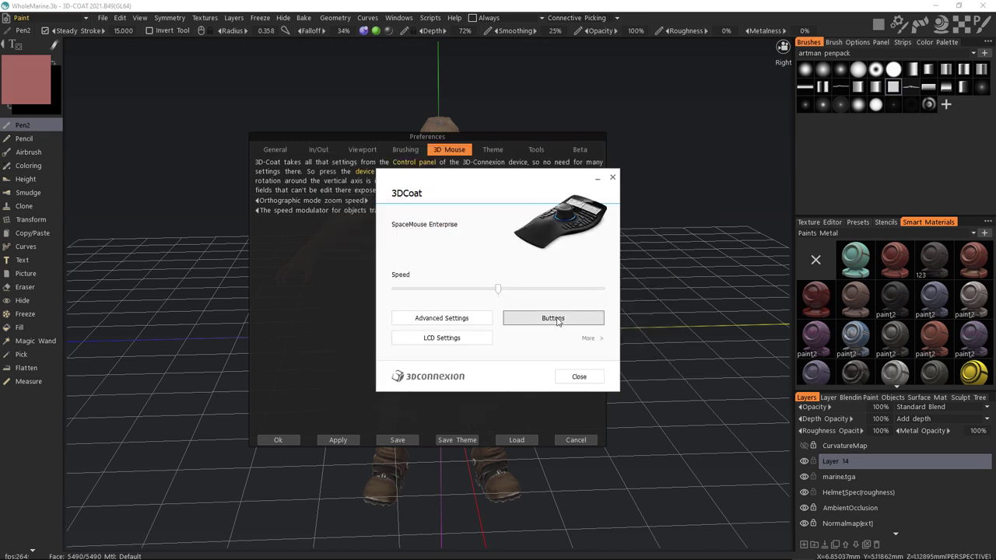
# Review the SpaceMouse button assignments for 3DCoat and leave the preferences without changing anything
pyautogui.click(553, 318)
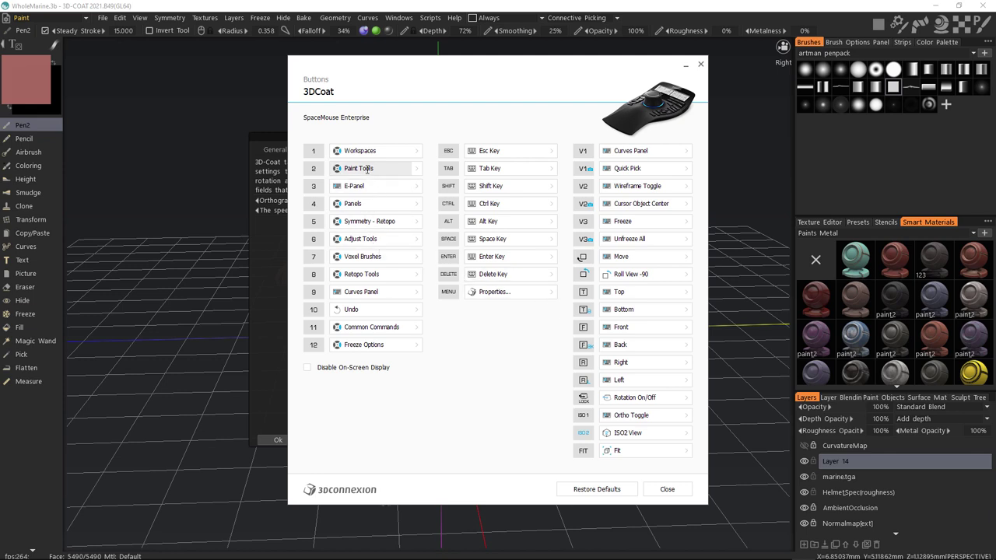
pyautogui.click(667, 490)
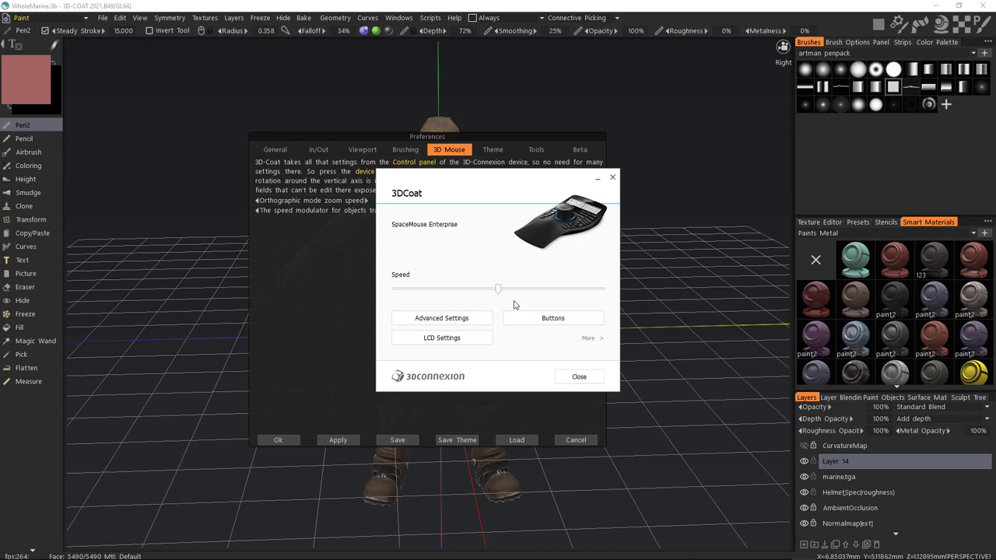
pyautogui.click(579, 379)
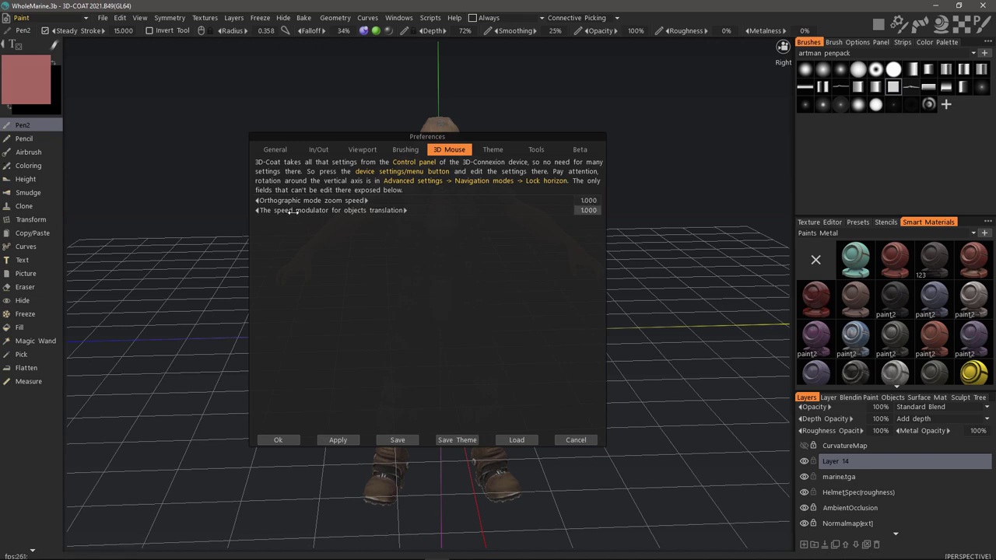
pyautogui.click(575, 441)
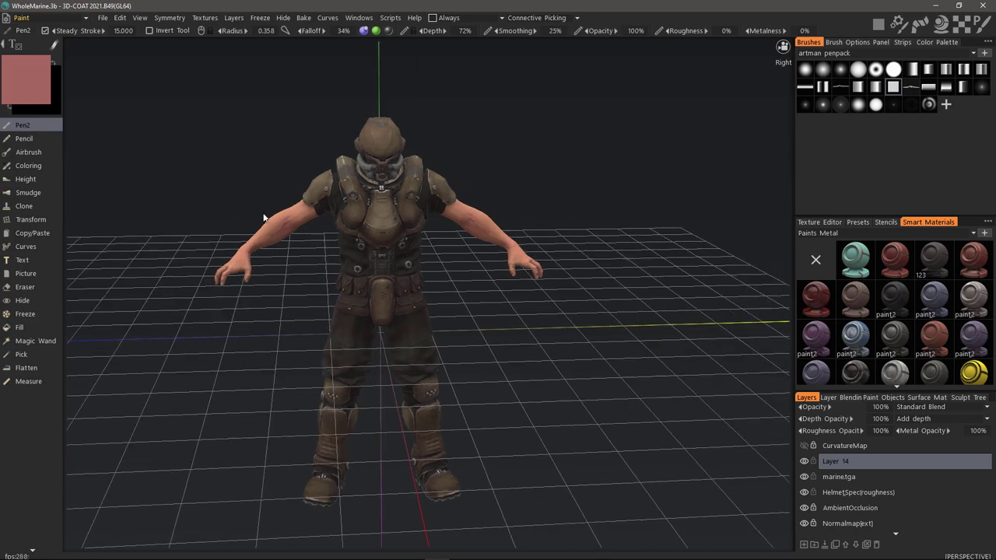
# Switch the viewport to orthographic projection, orbit around the marine and snap the view back to the straight front
pyautogui.moveTo(245, 218); pyautogui.dragTo(254, 215)
pyautogui.press('5')
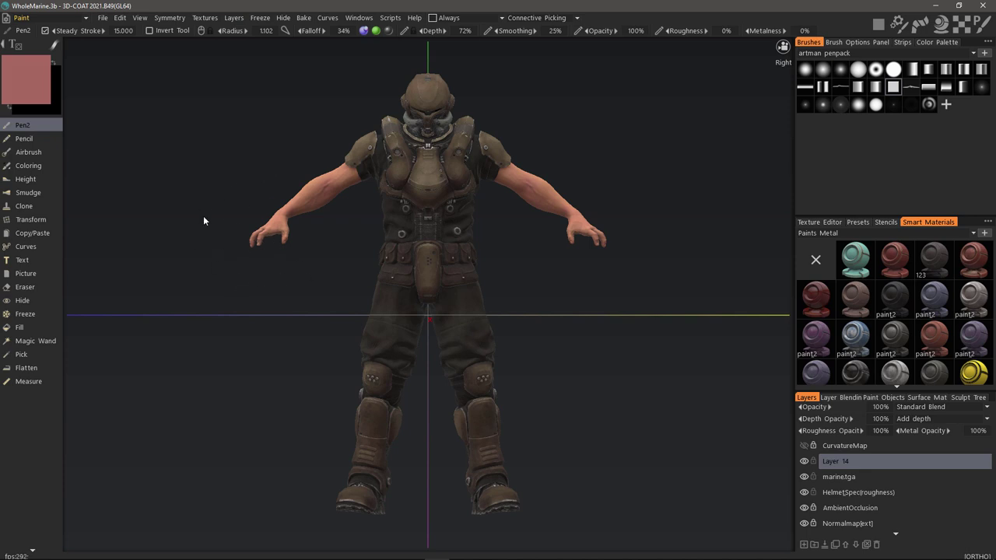
pyautogui.moveTo(310, 293); pyautogui.dragTo(311, 302, button='right')
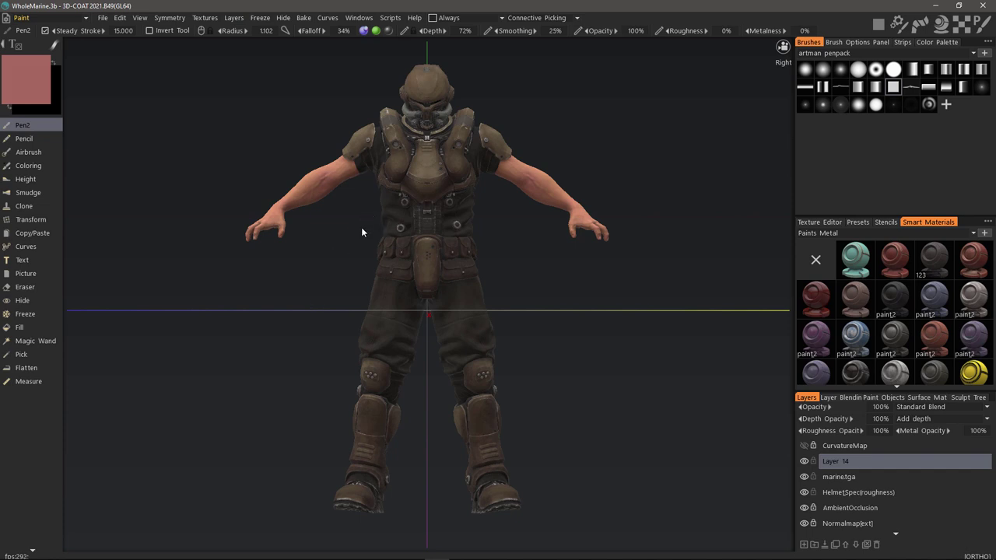
pyautogui.moveTo(349, 234); pyautogui.dragTo(375, 245)
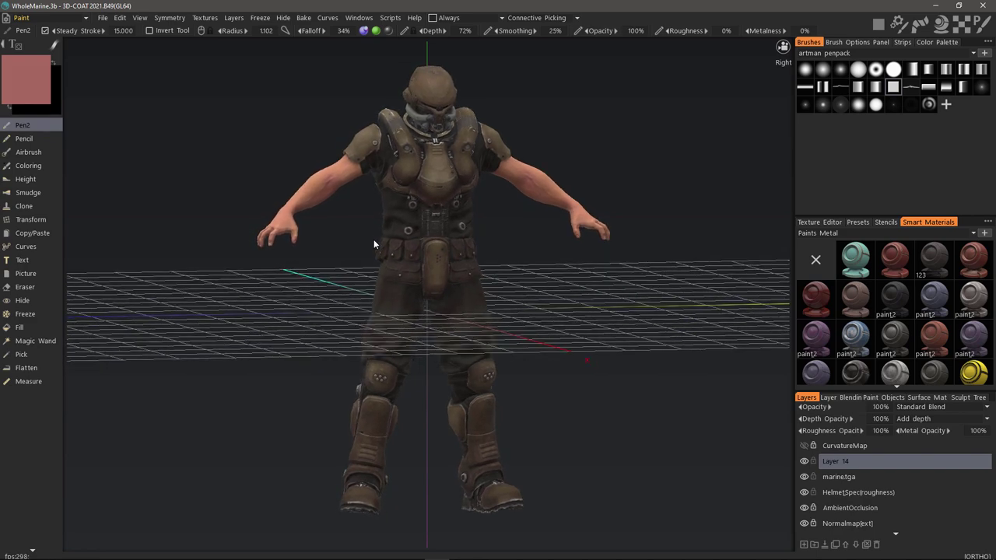
pyautogui.moveTo(371, 238); pyautogui.dragTo(353, 257)
pyautogui.moveTo(223, 161); pyautogui.dragTo(254, 181, button='middle')
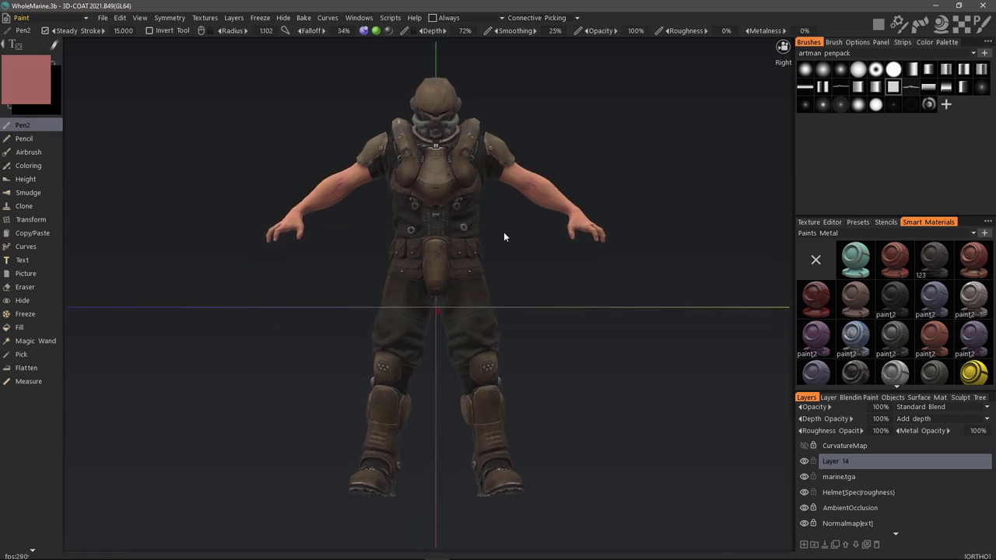
pyautogui.moveTo(504, 231); pyautogui.dragTo(222, 202)
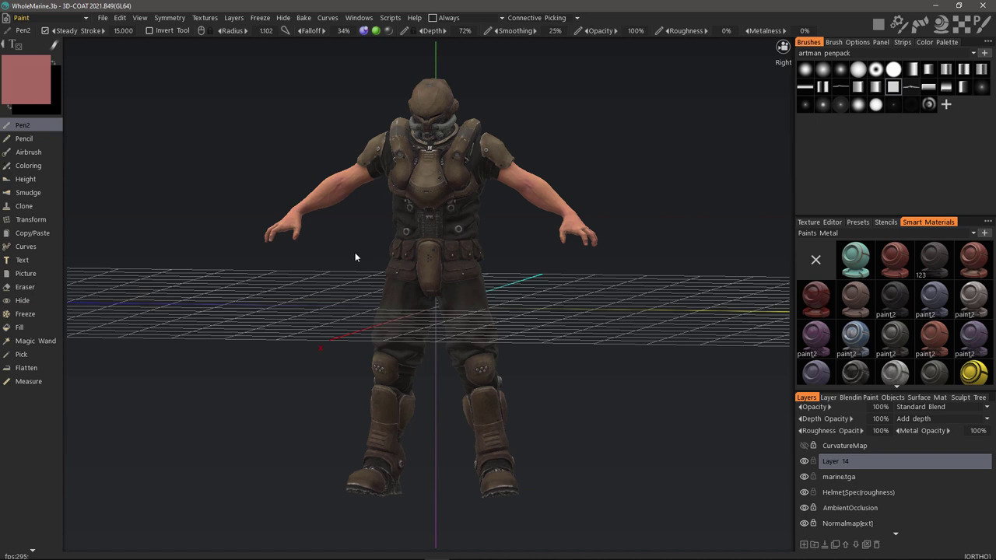
pyautogui.keyDown('shift'); pyautogui.moveTo(356, 252); pyautogui.dragTo(199, 188); pyautogui.keyUp('shift')
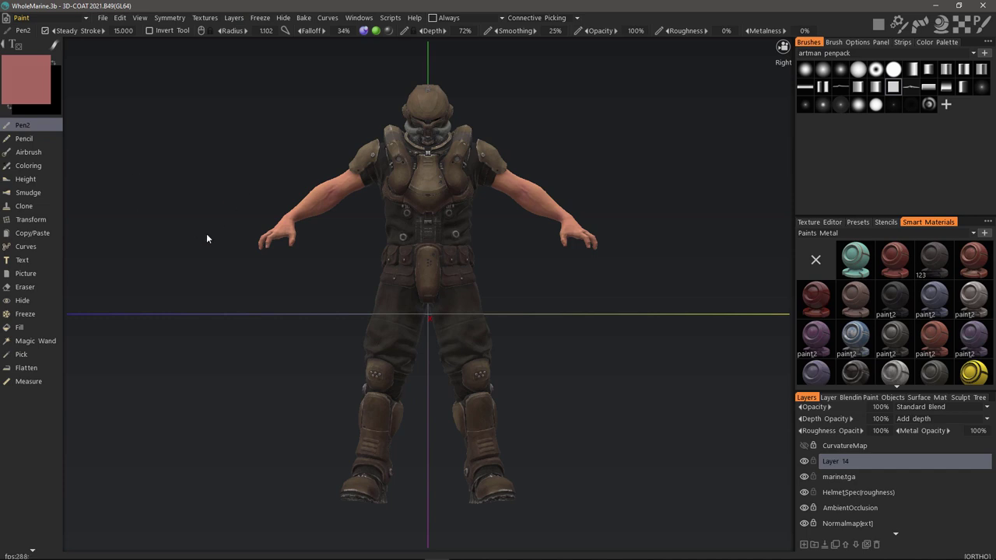
# Switch to the Sculpt room, make the Armour volume current and toggle its visibility off and on
pyautogui.click(47, 18)
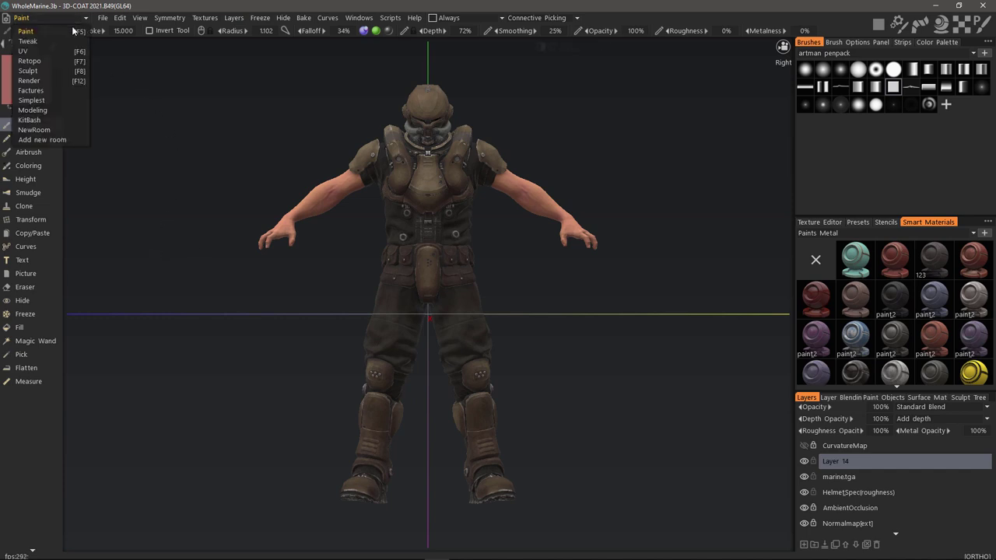
pyautogui.click(65, 71)
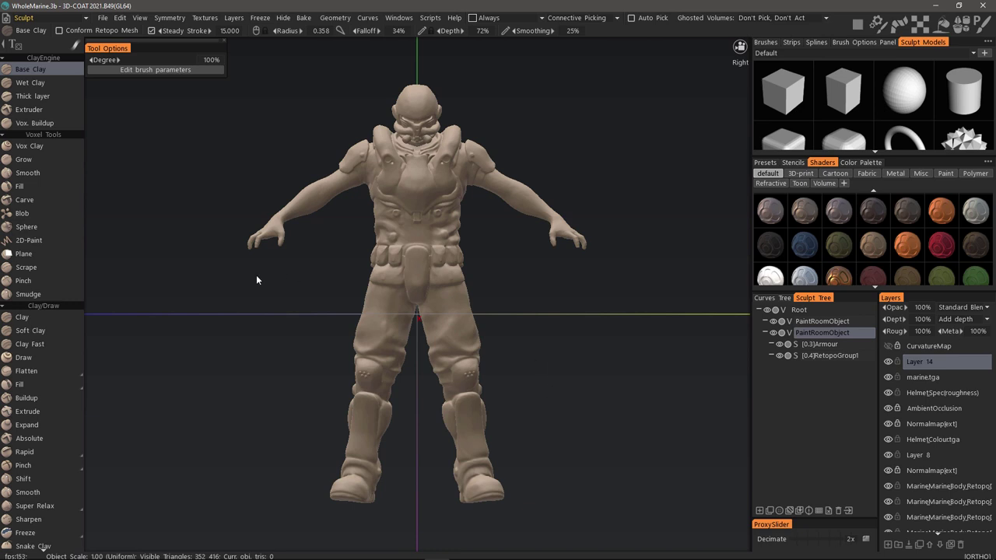
pyautogui.scroll(-5, 55, 389)
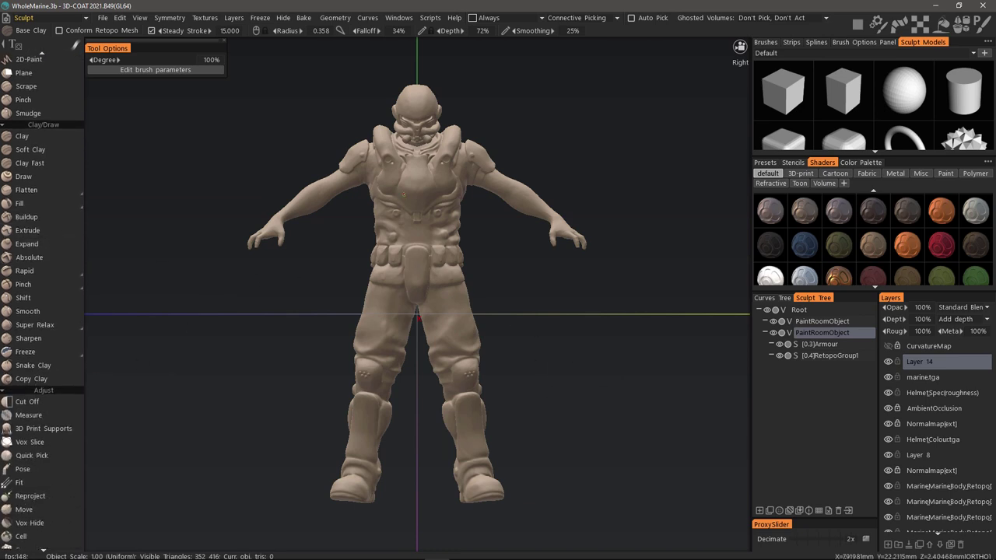
pyautogui.press('h')
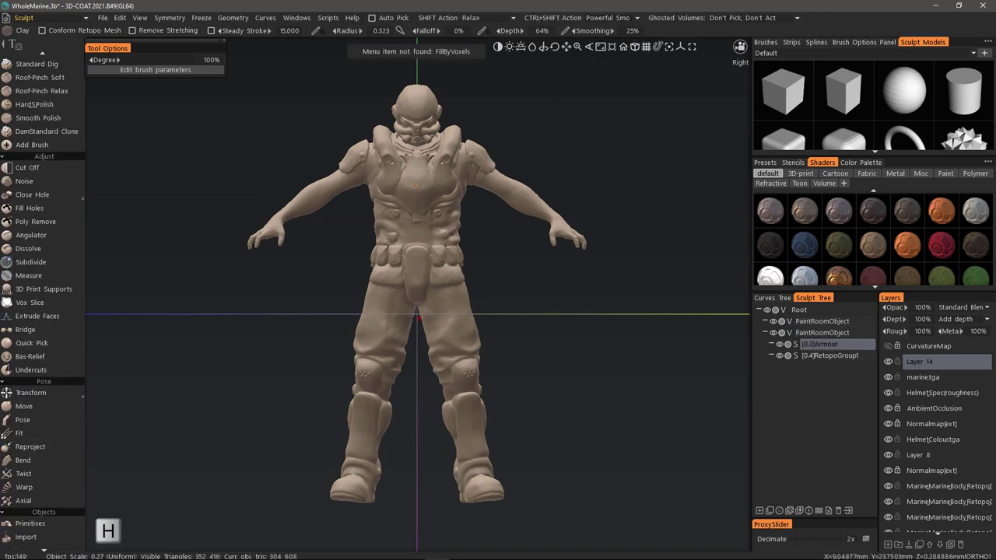
pyautogui.click(779, 344)
pyautogui.click(779, 344)
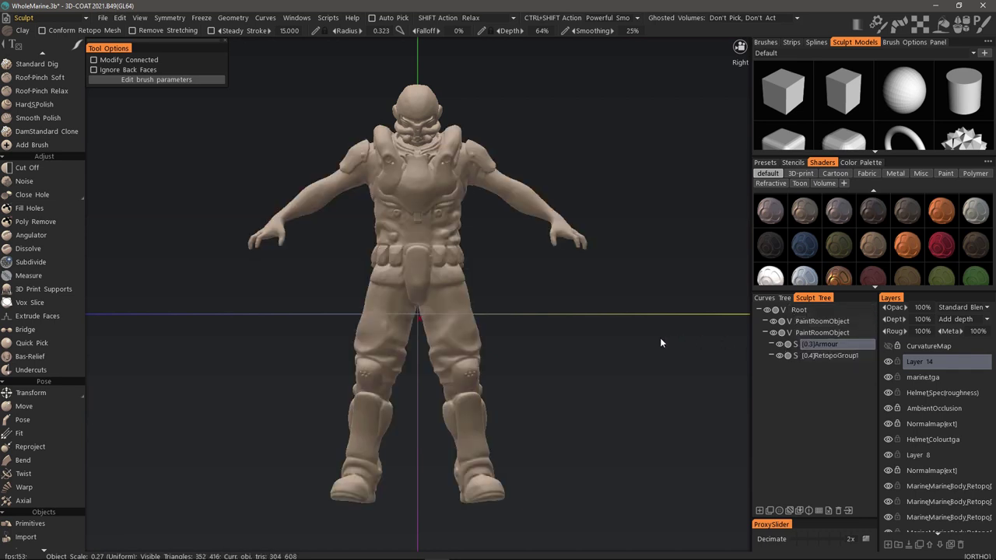
# Using the Pose tool in Line transpose mode, select the arm outward from the shoulder and deselect the torso and legs
pyautogui.scroll(-5, 54, 389)
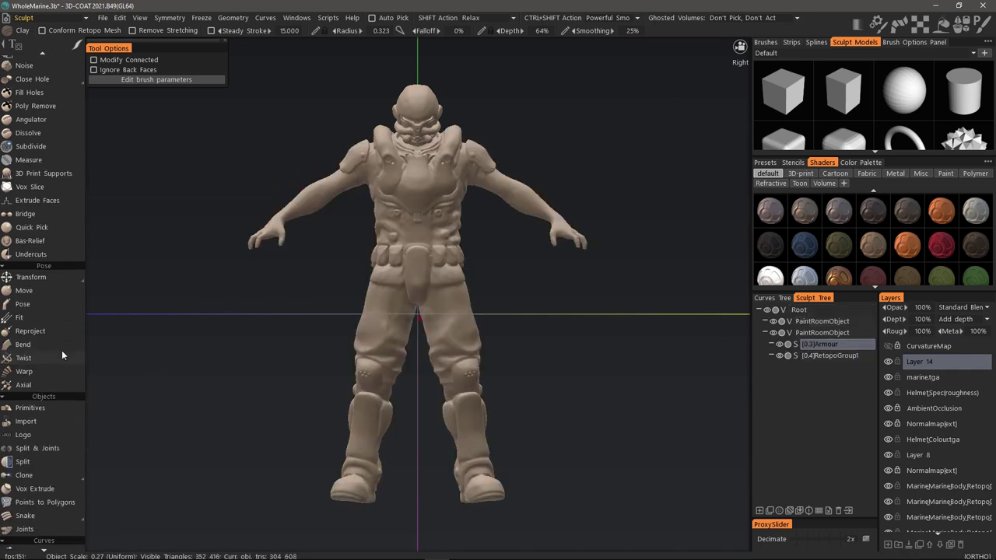
pyautogui.click(31, 302)
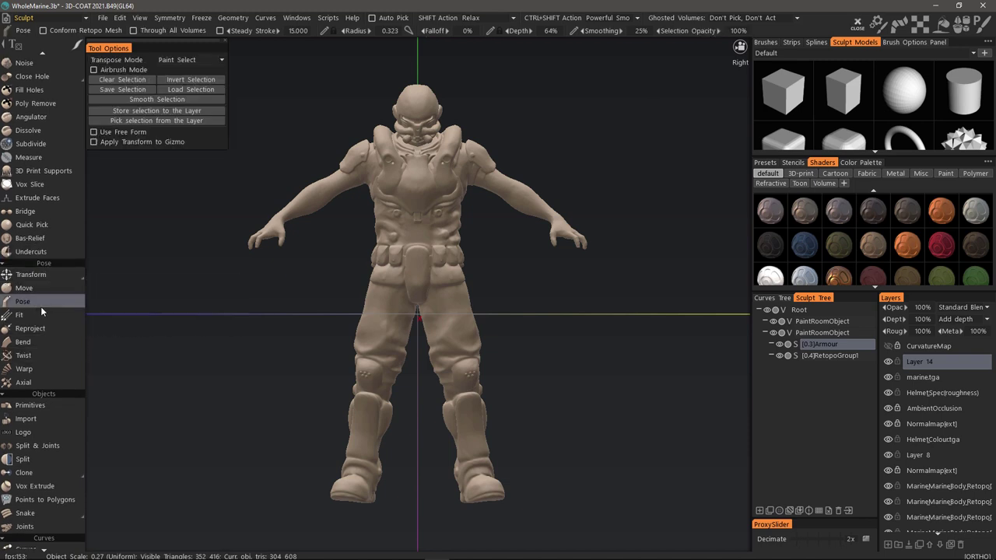
pyautogui.click(203, 60)
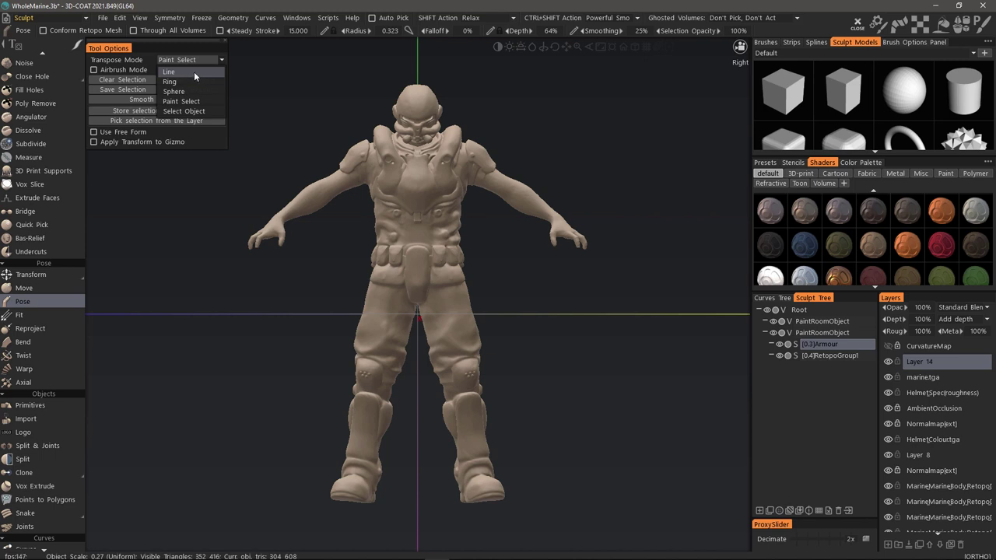
pyautogui.click(193, 72)
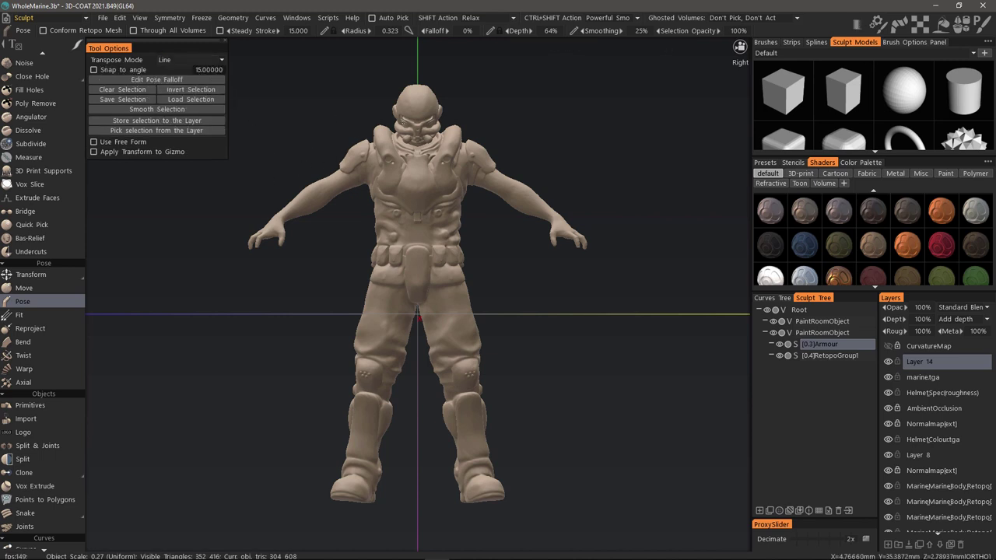
pyautogui.moveTo(465, 159); pyautogui.dragTo(498, 183)
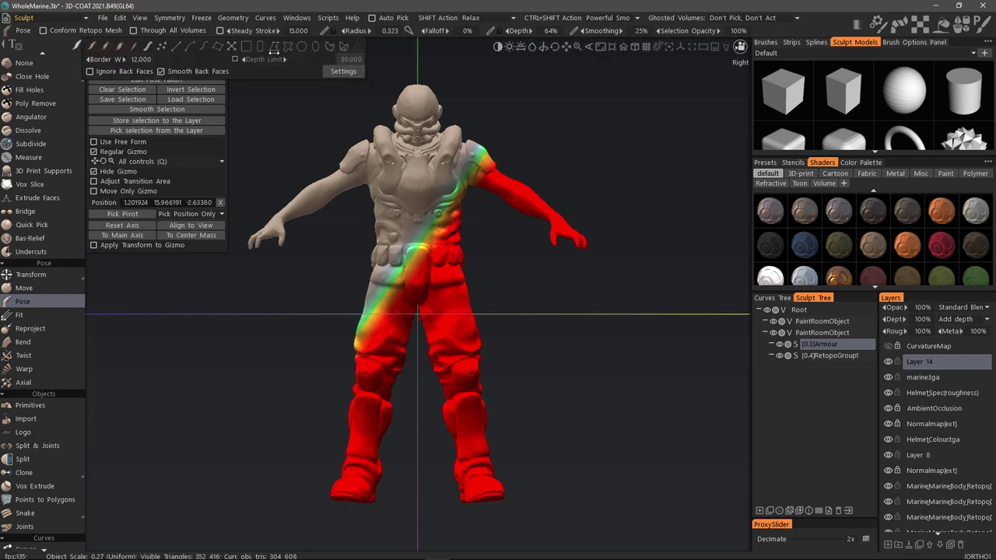
pyautogui.press('ctrl')
pyautogui.moveTo(477, 163)
pyautogui.keyDown('ctrl'); pyautogui.mouseDown()
pyautogui.moveTo(285, 506)
pyautogui.moveTo(496, 544)
pyautogui.moveTo(488, 207)
pyautogui.mouseUp(); pyautogui.keyUp('ctrl')
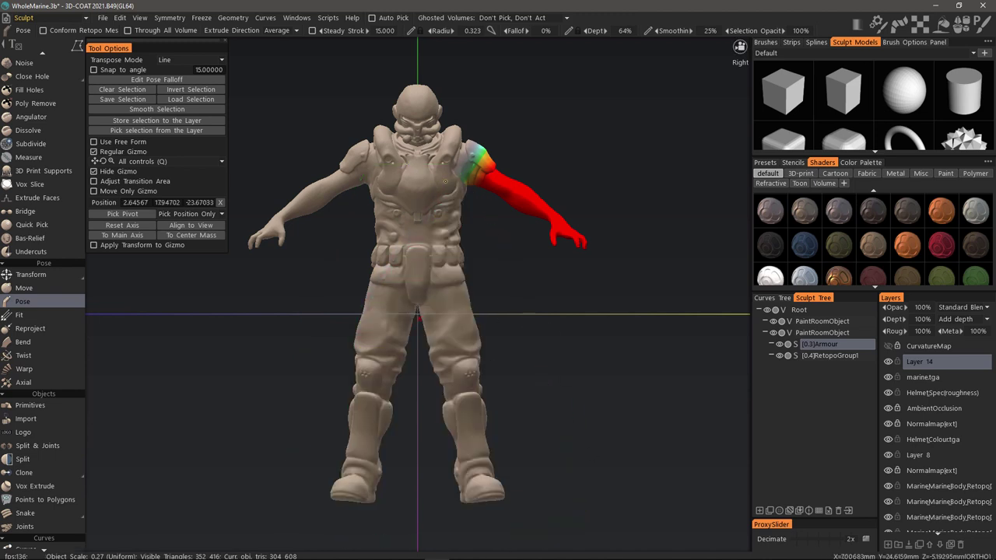
# Change the Pose tool to a freehand brush stroke and set its transpose mode to Paint Select
pyautogui.moveTo(76, 49)
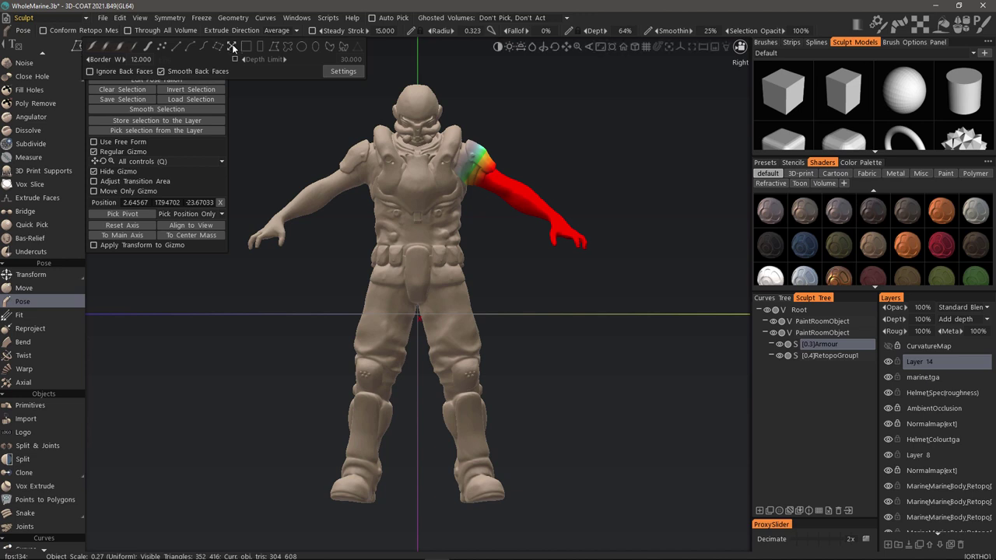
pyautogui.click(147, 46)
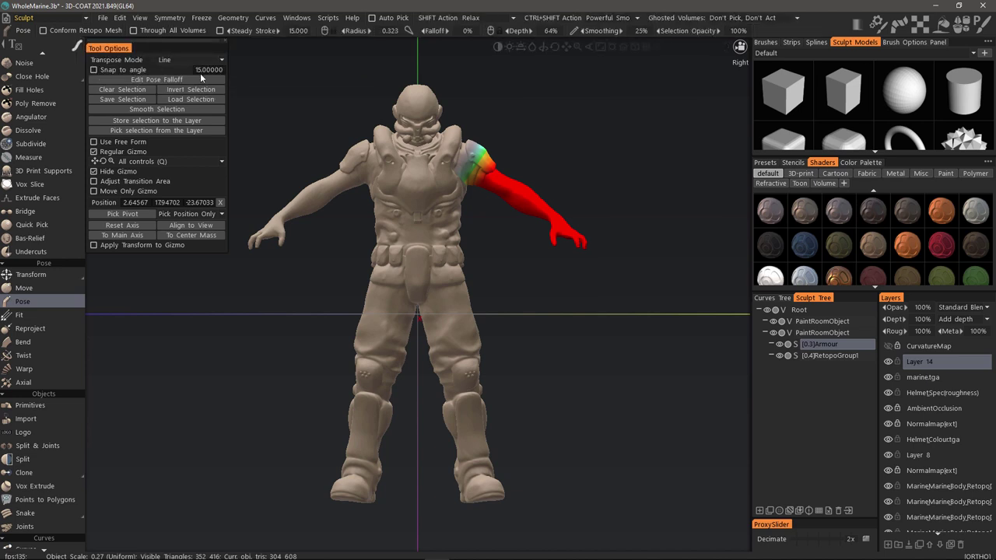
pyautogui.click(180, 59)
pyautogui.click(186, 97)
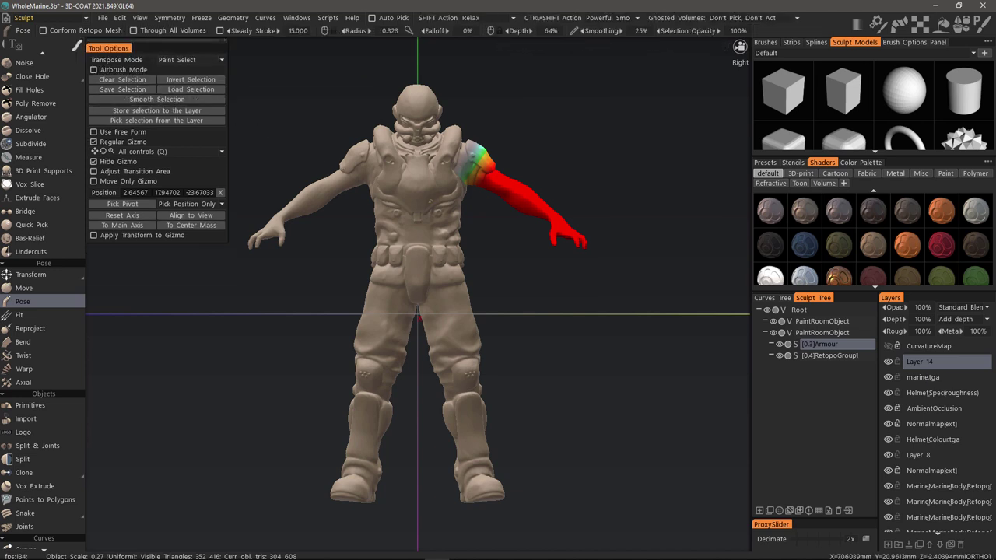
# Enlarge the selection brush to a radius of about 2.034 beside the selected shoulder
pyautogui.scroll(5, 548, 275)
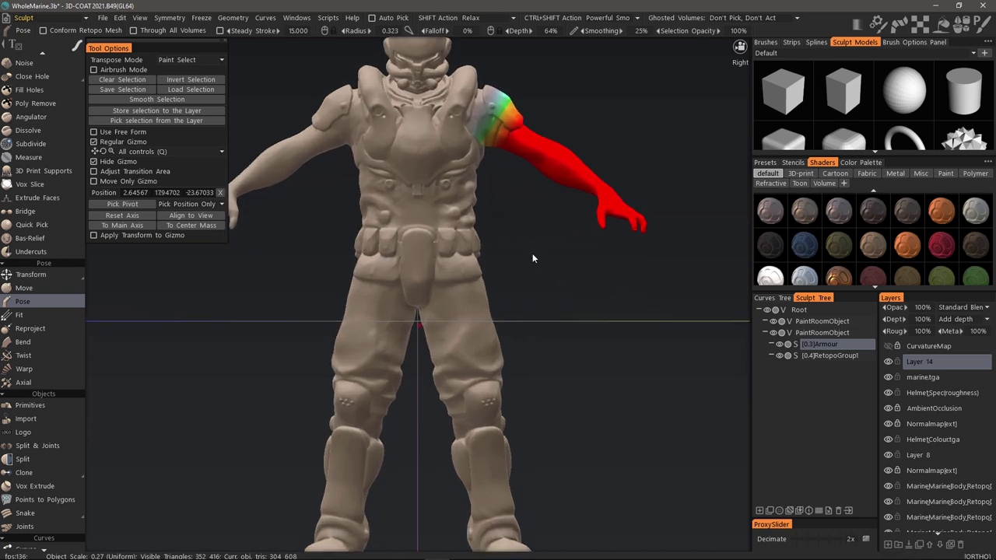
pyautogui.scroll(4, 596, 389)
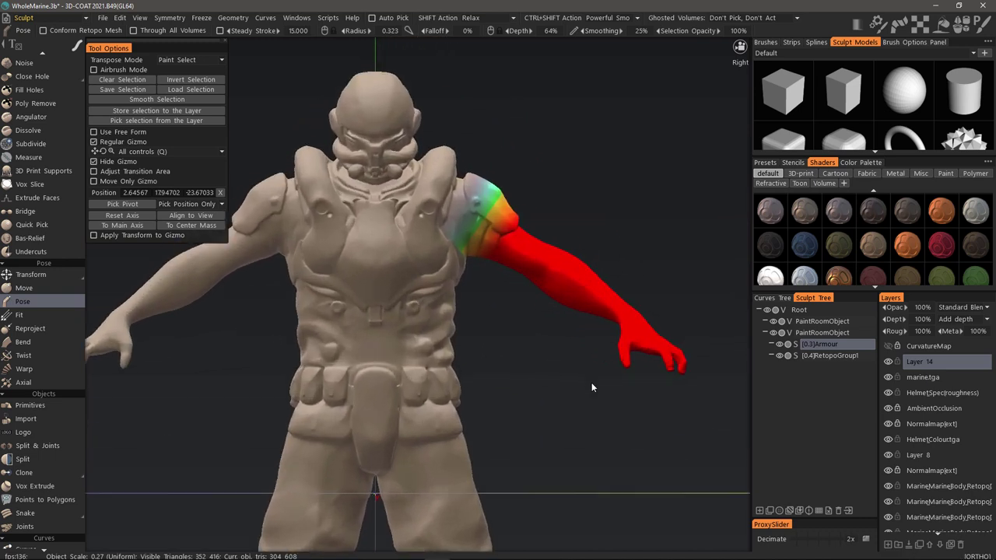
pyautogui.moveTo(652, 400); pyautogui.dragTo(655, 406, button='right')
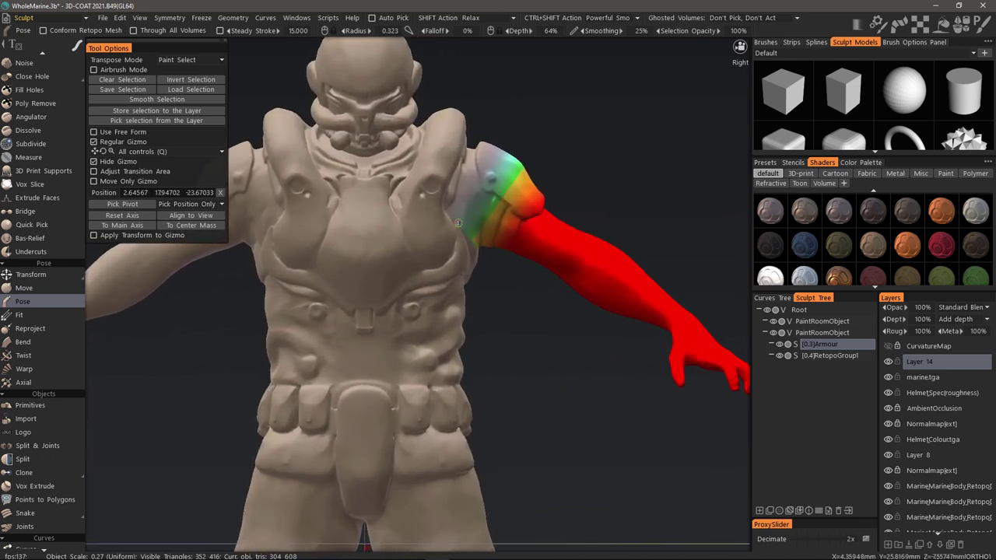
pyautogui.moveTo(459, 224); pyautogui.dragTo(483, 211, button='right')
pyautogui.press('ctrl')
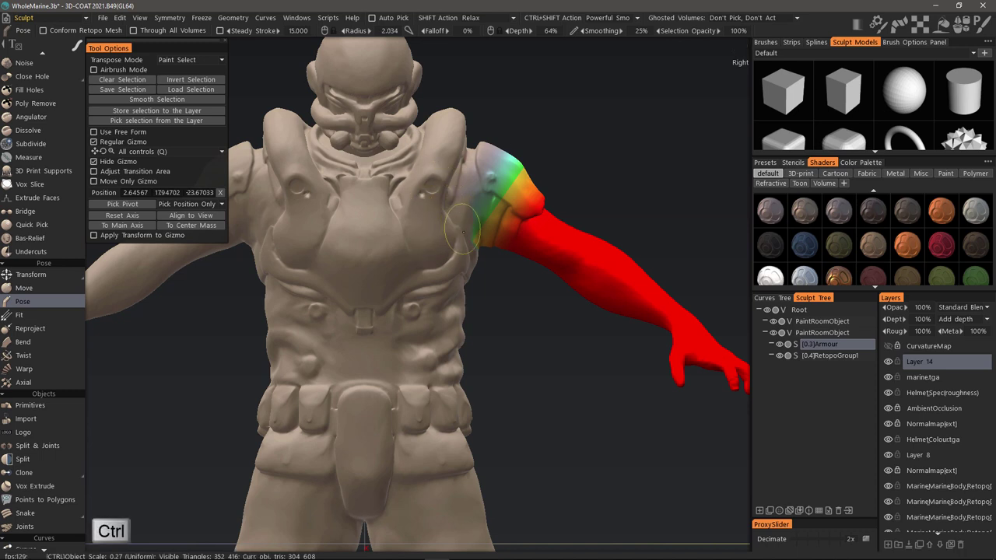
# Switch the viewport back to perspective projection and frame the marine's chest and selected shoulder
pyautogui.moveTo(319, 254); pyautogui.dragTo(401, 242, button='middle')
pyautogui.press('KP_5')
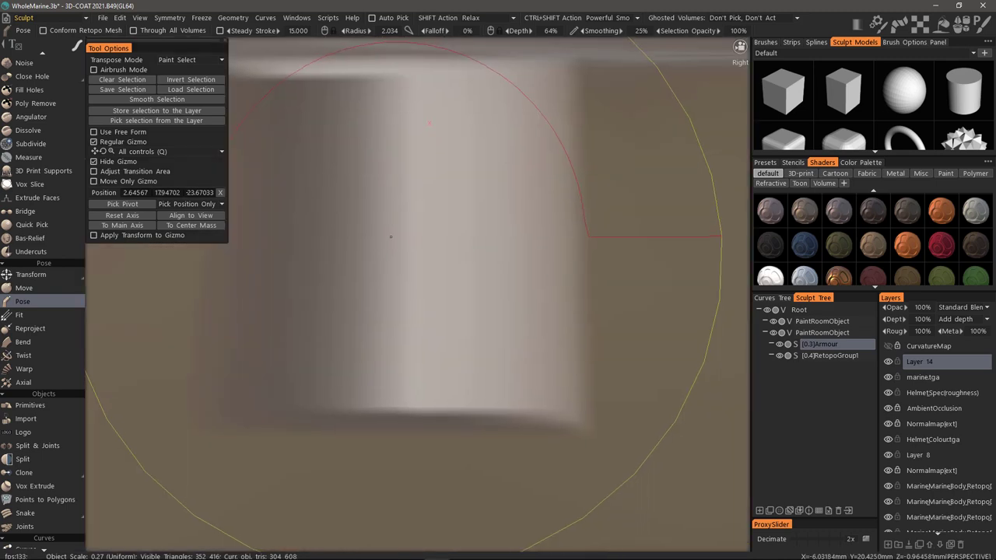
pyautogui.scroll(-8, 458, 251)
pyautogui.scroll(-2, 422, 205)
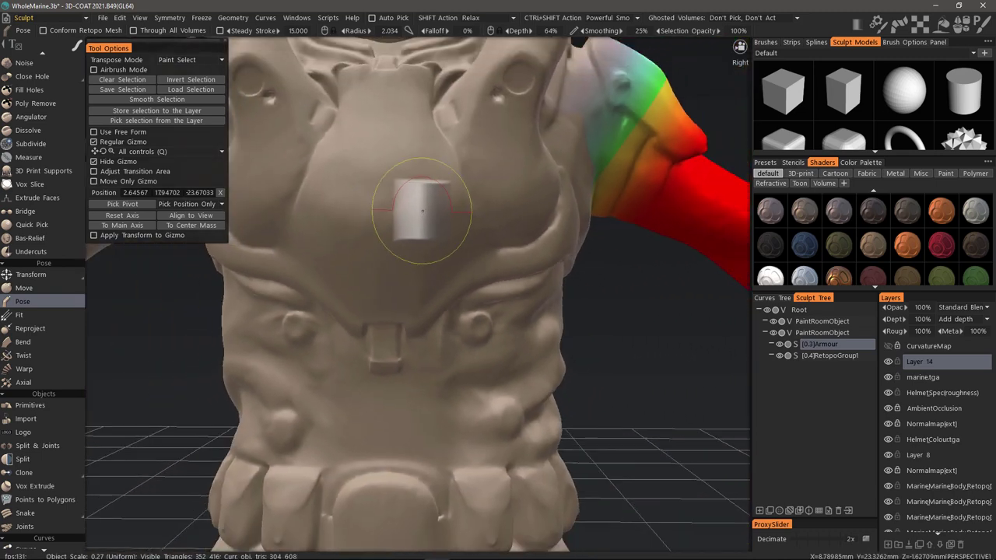
# Erase the stray Pose selection around the armpit of the selected arm, checking it from the front and the back
pyautogui.moveTo(467, 191); pyautogui.dragTo(335, 167, button='middle')
pyautogui.scroll(-2, 368, 218)
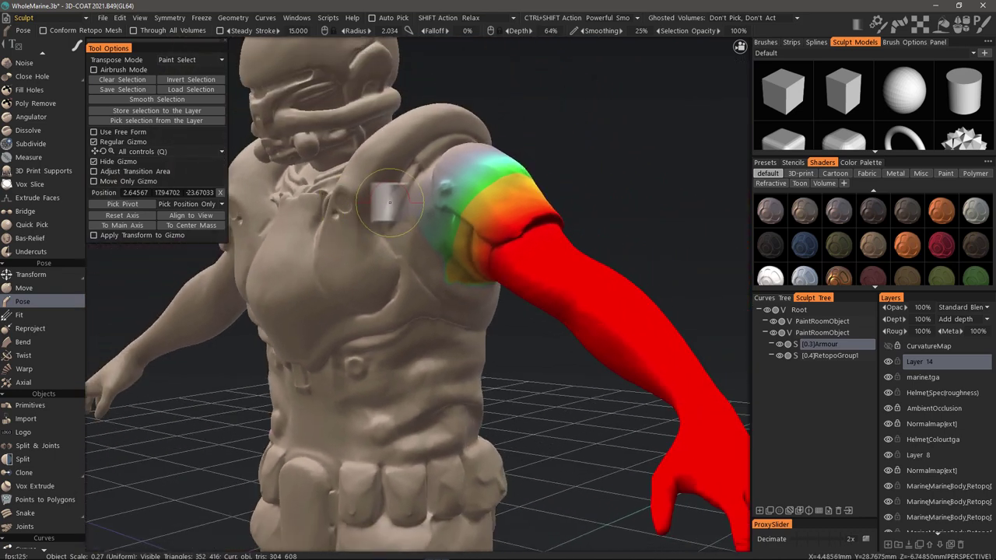
pyautogui.press('ctrl')
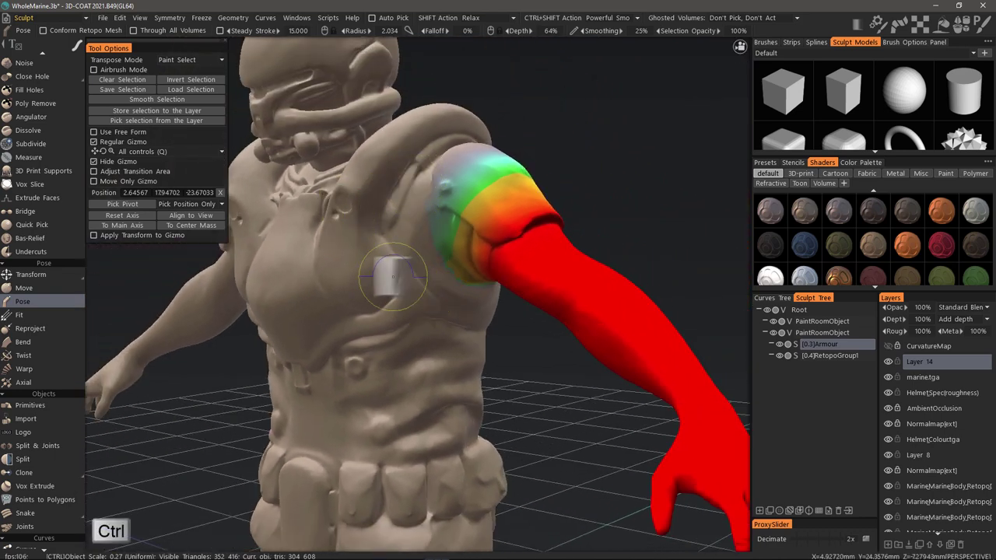
pyautogui.scroll(-3, 373, 272)
pyautogui.moveTo(592, 265)
pyautogui.keyDown('alt'); pyautogui.mouseDown()
pyautogui.moveTo(545, 273)
pyautogui.moveTo(504, 296)
pyautogui.moveTo(372, 199)
pyautogui.mouseUp(); pyautogui.keyUp('alt')
pyautogui.press('ctrl')
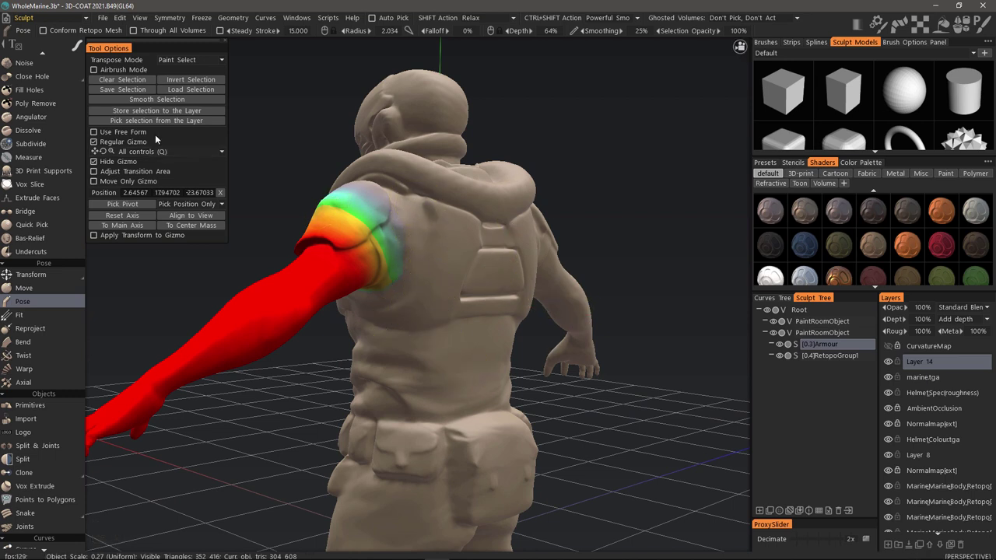
# Smooth the arm selection several times to soften its transition at the shoulder
pyautogui.click(157, 101)
pyautogui.click(159, 101)
pyautogui.click(158, 101)
pyautogui.moveTo(335, 197); pyautogui.dragTo(315, 154)
pyautogui.click(159, 99)
# Activate Transform with 3DConnexion for the selected arm, with the marine framed from the front
pyautogui.moveTo(516, 369)
pyautogui.mouseDown()
pyautogui.moveTo(467, 295)
pyautogui.moveTo(517, 241)
pyautogui.mouseUp()
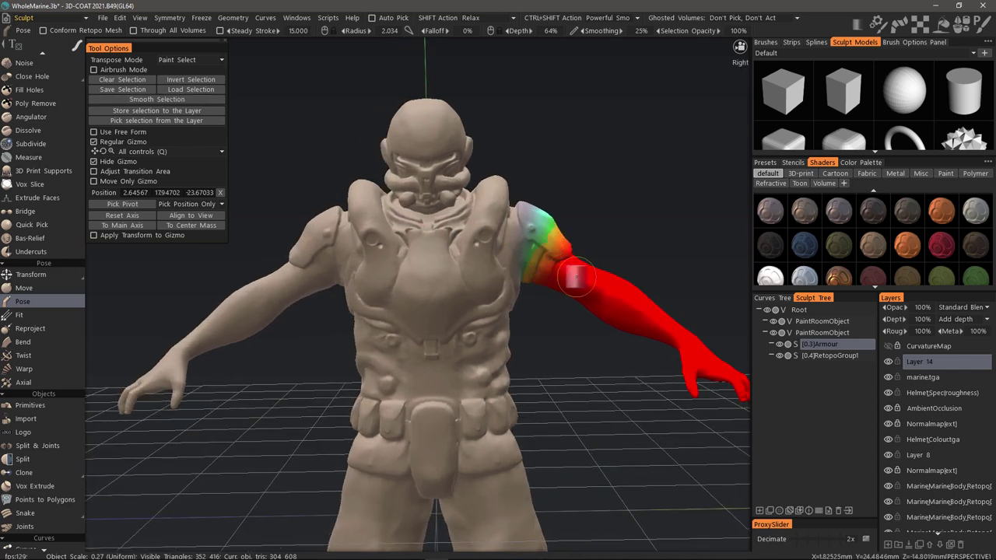
pyautogui.scroll(-1, 518, 234)
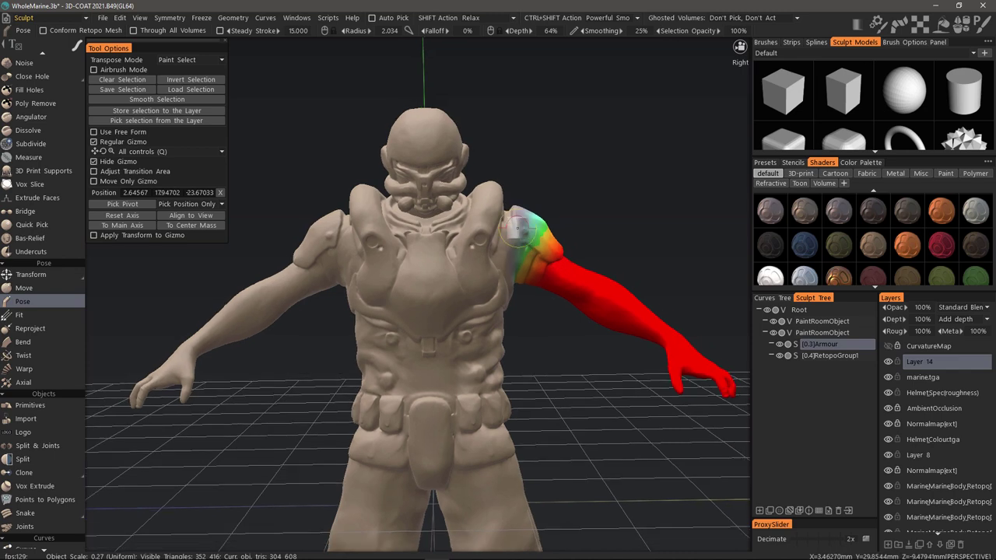
pyautogui.keyDown('alt'); pyautogui.moveTo(517, 228); pyautogui.dragTo(480, 249); pyautogui.keyUp('alt')
pyautogui.scroll(-2, 574, 296)
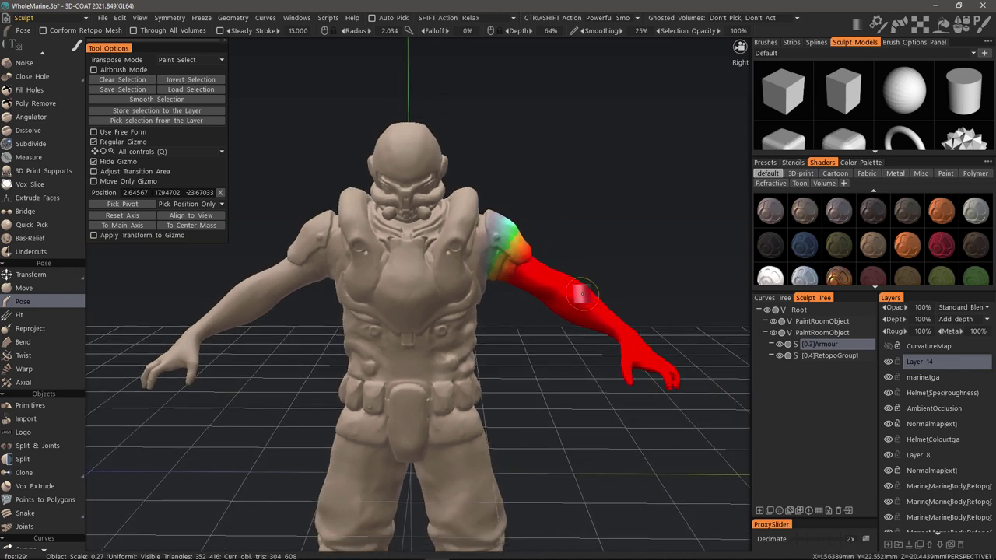
pyautogui.scroll(-3, 438, 288)
pyautogui.moveTo(408, 330); pyautogui.dragTo(440, 300, button='middle')
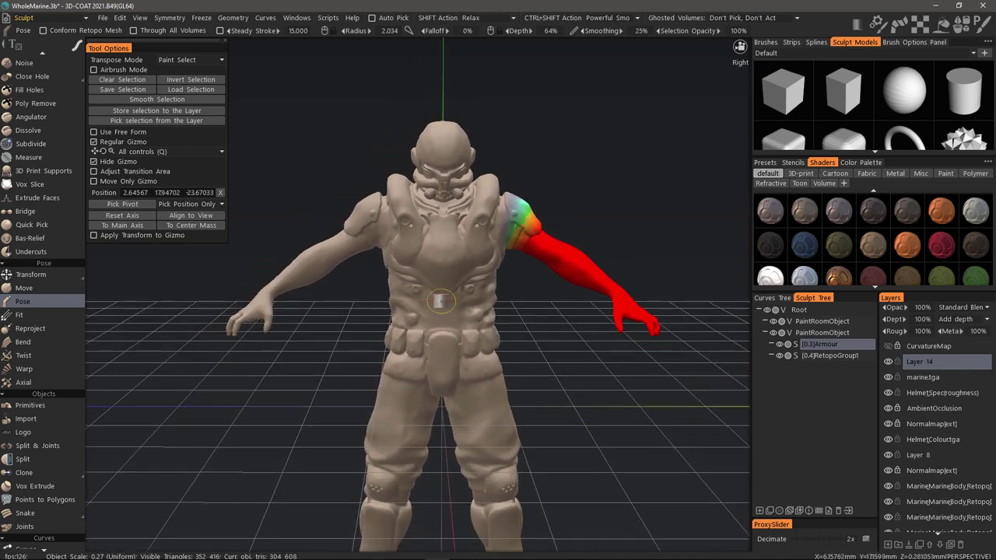
pyautogui.moveTo(438, 301); pyautogui.dragTo(413, 255)
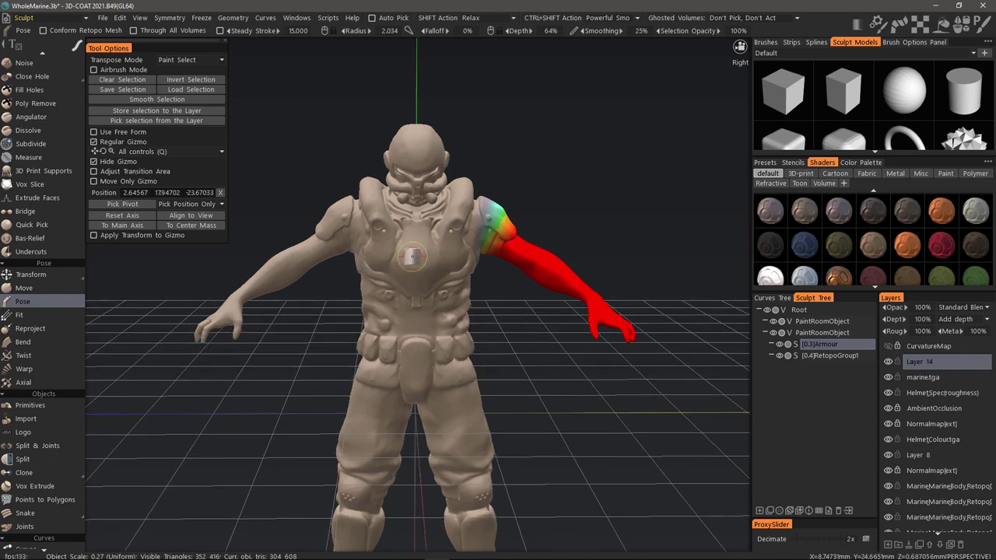
pyautogui.click(121, 18)
pyautogui.moveTo(165, 58)
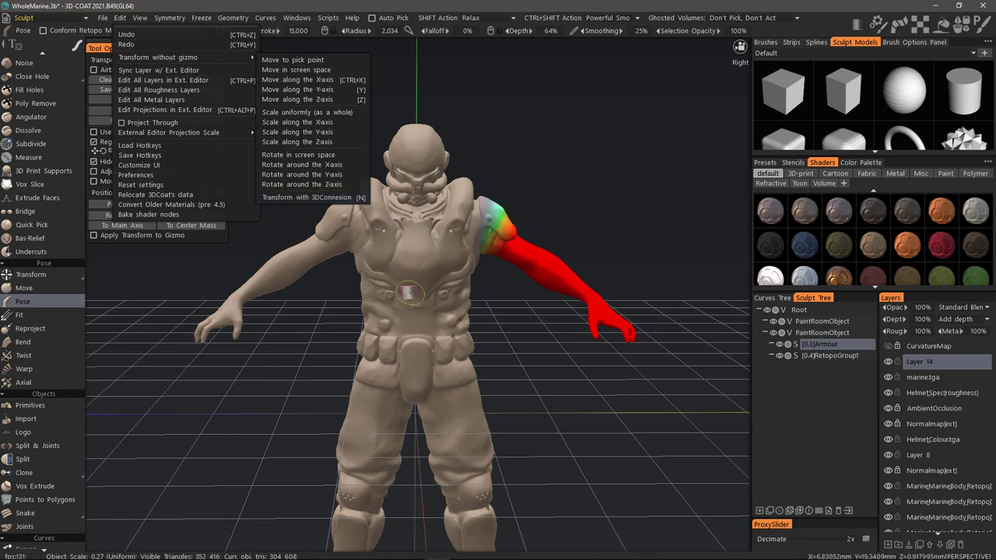
pyautogui.click(503, 375)
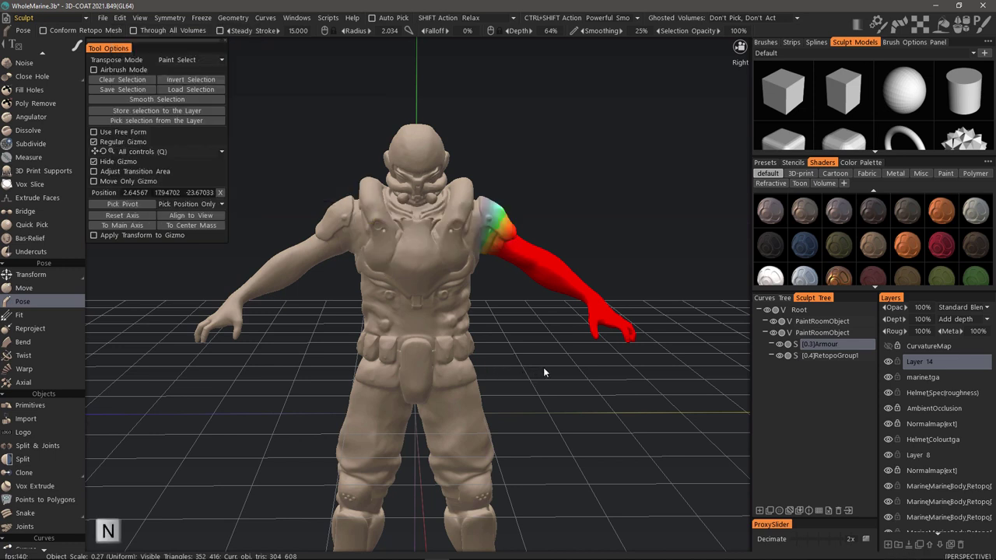
pyautogui.press('n')
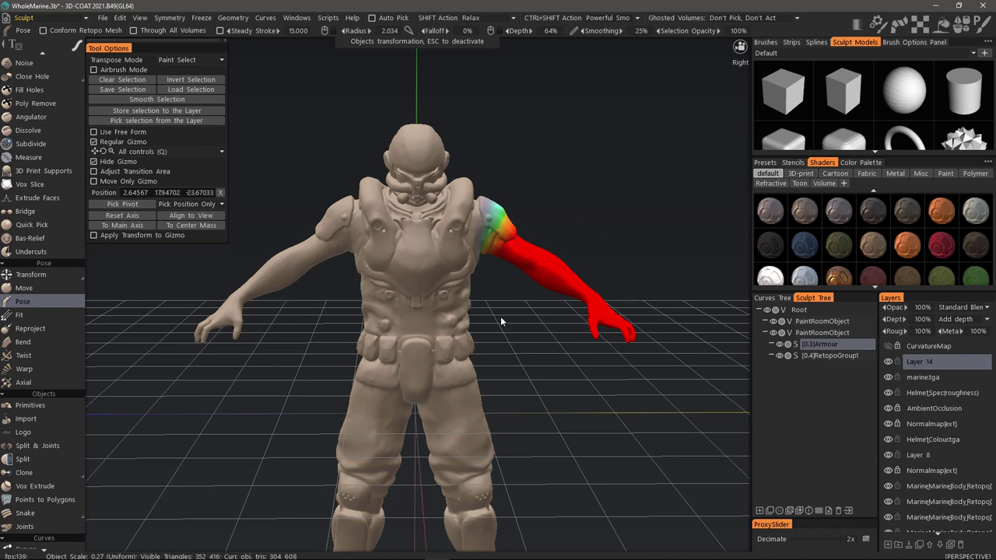
# Lower the selected arm slightly from the shoulder with the 3D mouse transform and clear the Pose selection
pyautogui.moveTo(499, 317); pyautogui.dragTo(298, 319)
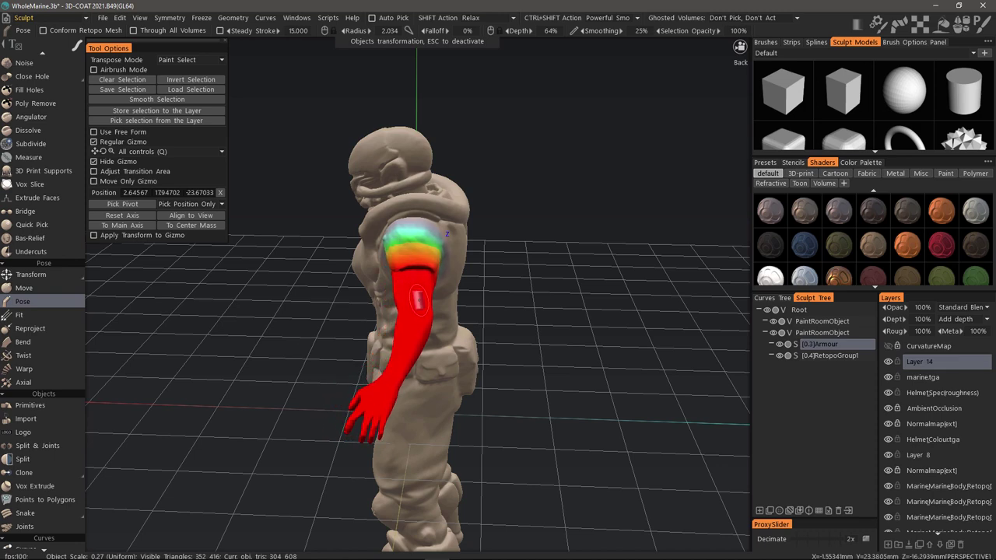
pyautogui.moveTo(326, 315); pyautogui.dragTo(454, 312)
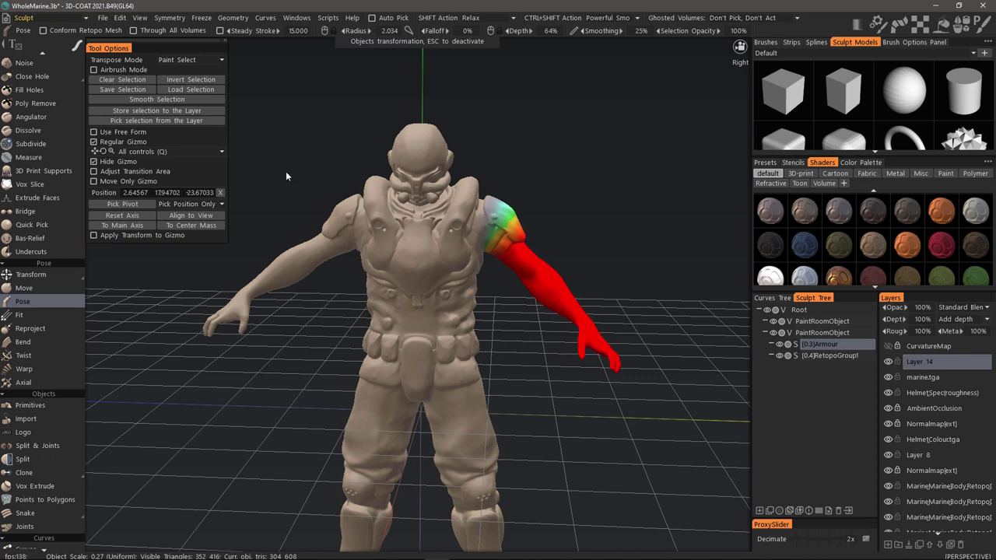
pyautogui.click(122, 80)
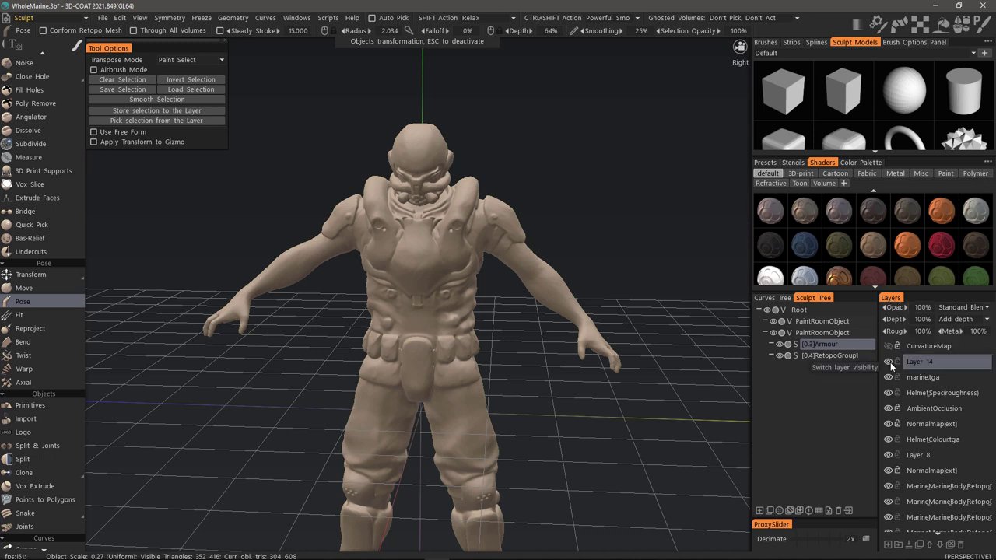
# Toggle the visibility of Layer 14 several times to compare the marine with and without it
pyautogui.click(891, 364)
pyautogui.click(889, 365)
pyautogui.click(889, 365)
pyautogui.click(889, 365)
pyautogui.click(889, 364)
pyautogui.click(889, 365)
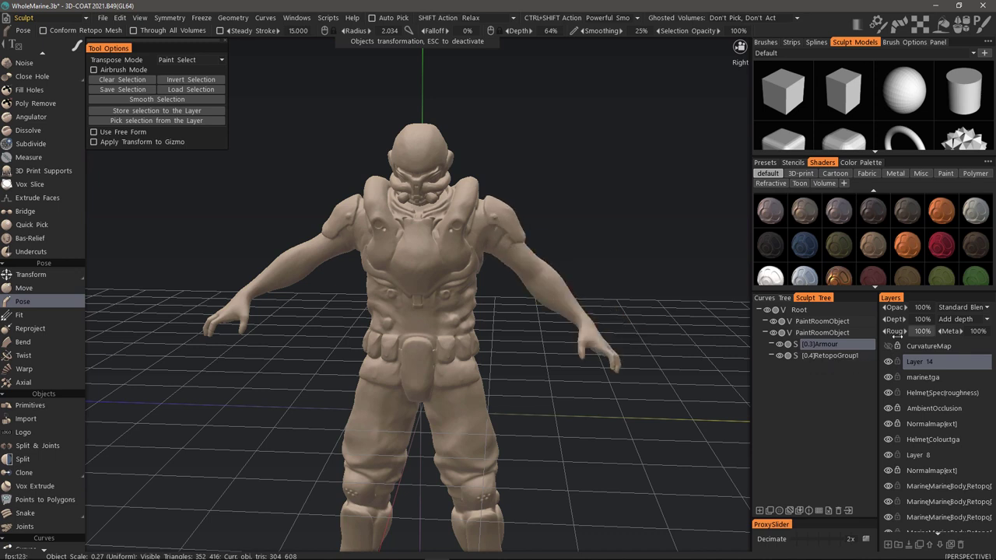
# Try a depth of 50% on Layer 14 and restore its depth to 100%
pyautogui.click(919, 322)
pyautogui.write('50')
pyautogui.press('Return')
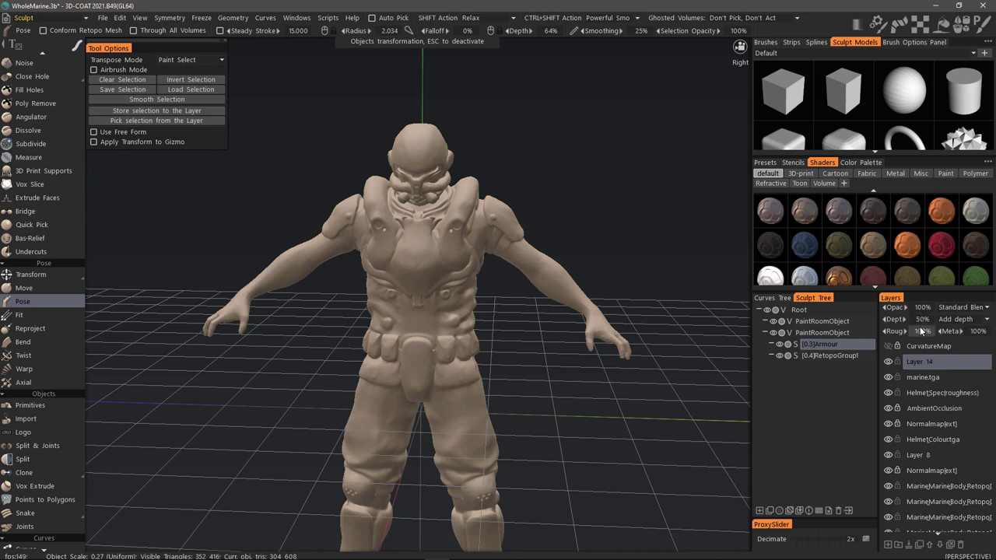
pyautogui.doubleClick(919, 320)
pyautogui.write('100')
pyautogui.press('Return')
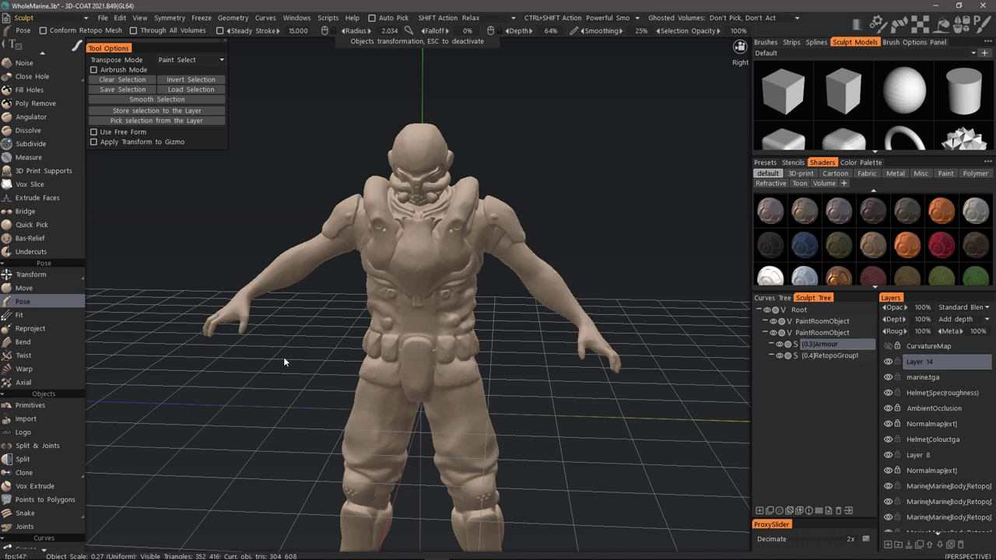
# Try moving and rotating the whole Armour volume with the 3D mouse transform, and undo all of those transformations
pyautogui.moveTo(285, 361); pyautogui.dragTo(282, 320)
pyautogui.hotkey('ctrl', 'z')
pyautogui.hotkey('ctrl', 'z')
pyautogui.hotkey('ctrl', 'z')
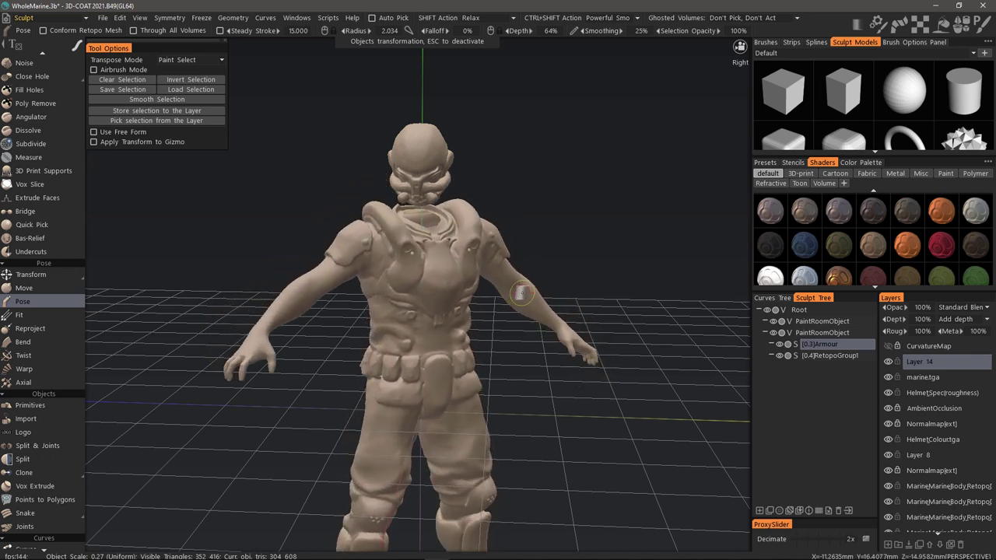
pyautogui.hotkey('ctrl', 'z')
pyautogui.hotkey('ctrl', 'z')
pyautogui.hotkey('ctrl', 'z')
pyautogui.hotkey('ctrl', 'z')
pyautogui.hotkey('ctrl', 'z')
pyautogui.hotkey('ctrl', 'z')
pyautogui.hotkey('ctrl', 'z')
pyautogui.hotkey('ctrl', 'z')
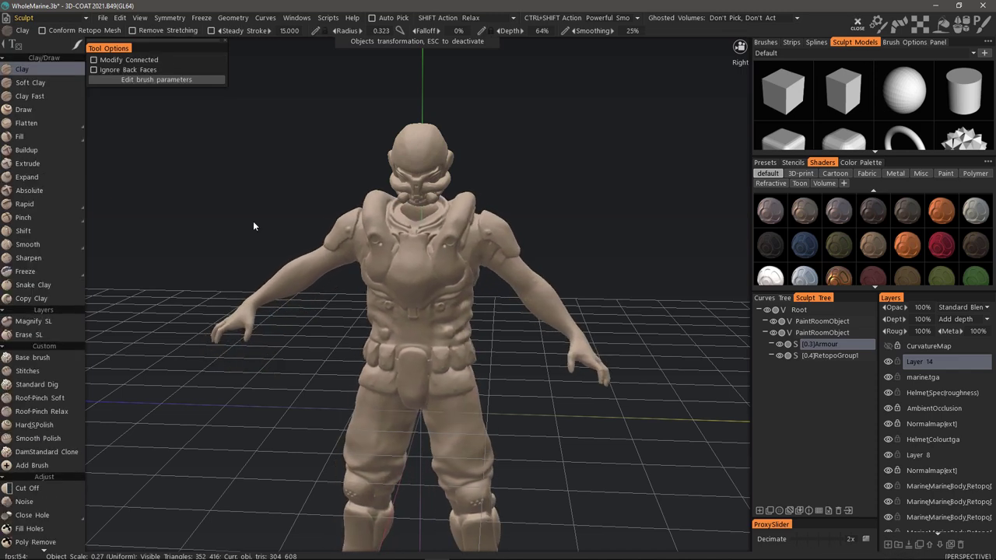
pyautogui.hotkey('ctrl', 'z')
pyautogui.hotkey('ctrl', 'z')
pyautogui.hotkey('ctrl', 'z')
pyautogui.hotkey('ctrl', 'z')
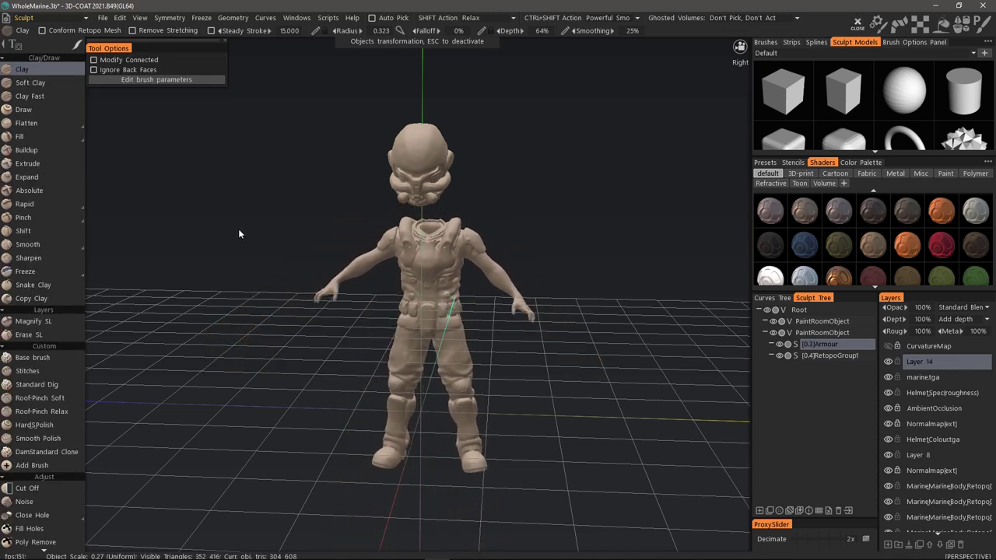
pyautogui.hotkey('ctrl', 'z')
pyautogui.hotkey('ctrl', 'z')
pyautogui.hotkey('ctrl', 'z')
pyautogui.hotkey('ctrl', 'z')
pyautogui.hotkey('ctrl', 'z')
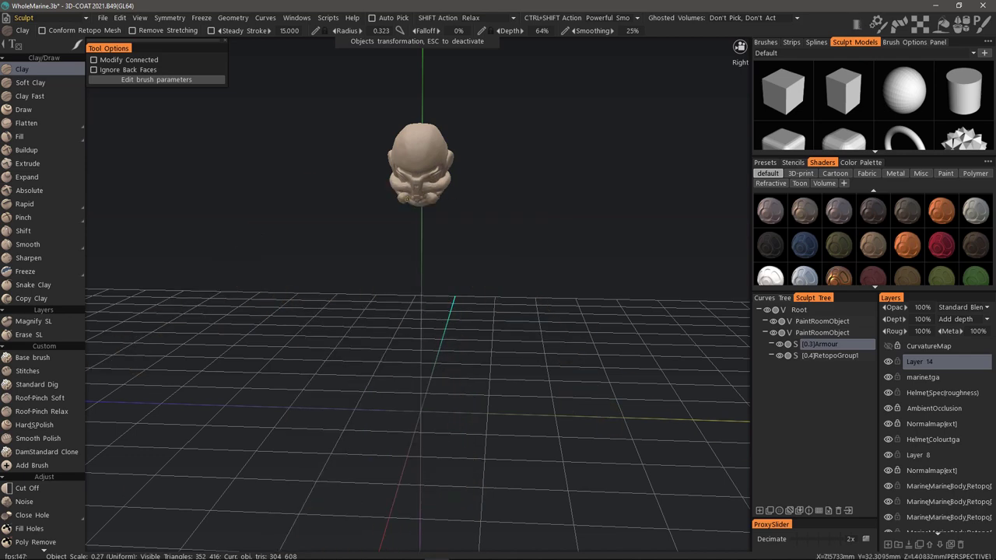
pyautogui.hotkey('ctrl', 'z')
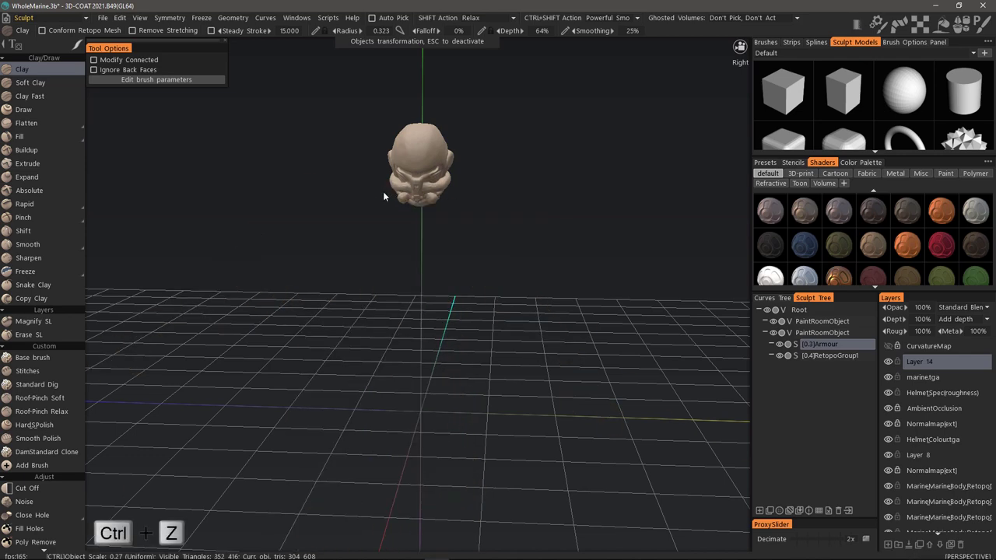
pyautogui.hotkey('ctrl', 'z')
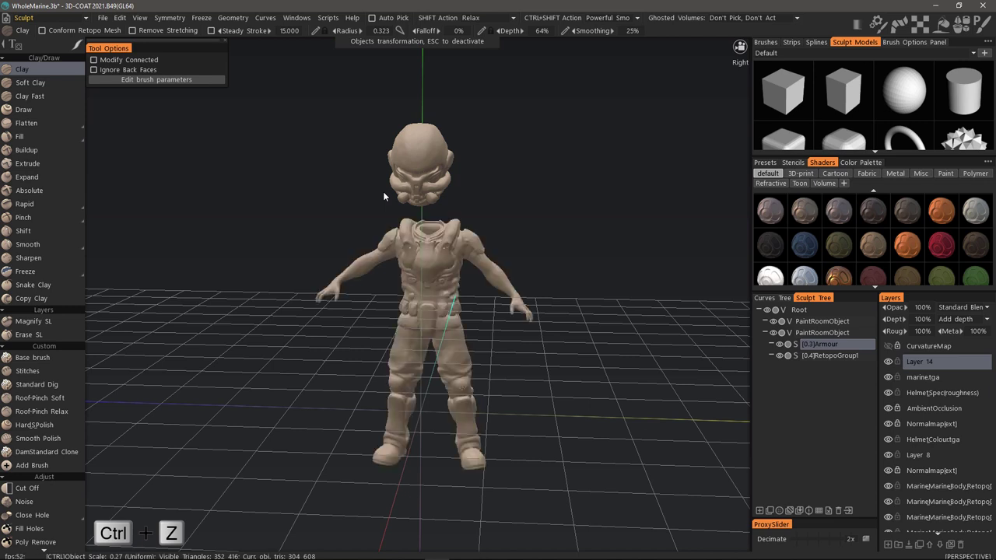
pyautogui.hotkey('ctrl', 'z')
pyautogui.hotkey('ctrl', 'z')
pyautogui.hotkey('ctrl', 'z')
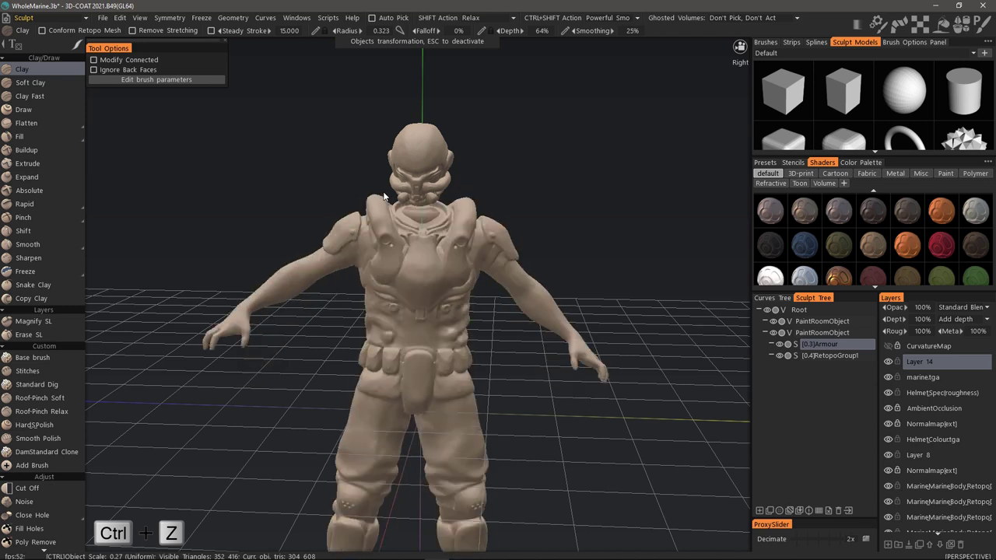
pyautogui.hotkey('ctrl', 'z')
pyautogui.hotkey('ctrl', 'z')
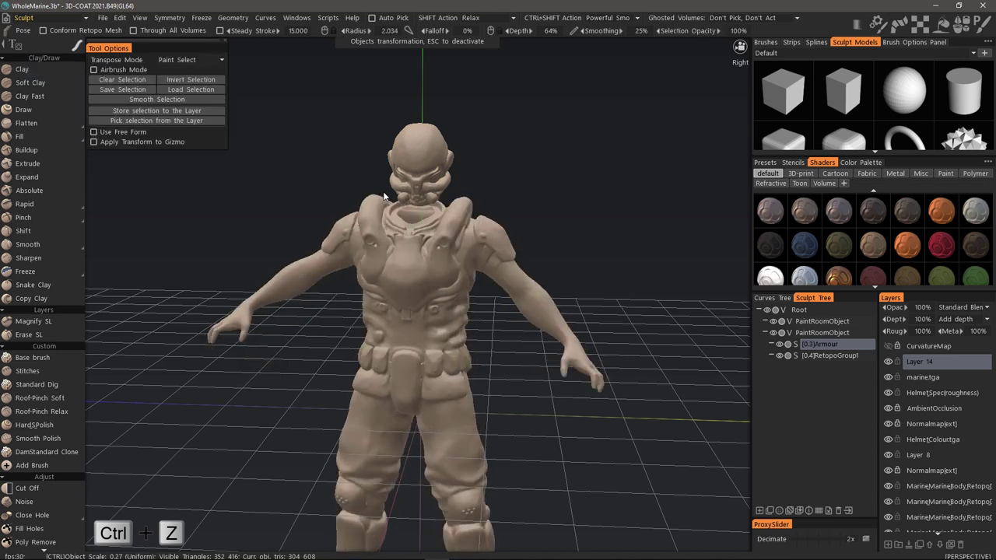
pyautogui.hotkey('ctrl', 'z')
pyautogui.hotkey('ctrl', 'z')
pyautogui.hotkey('ctrl', 'z')
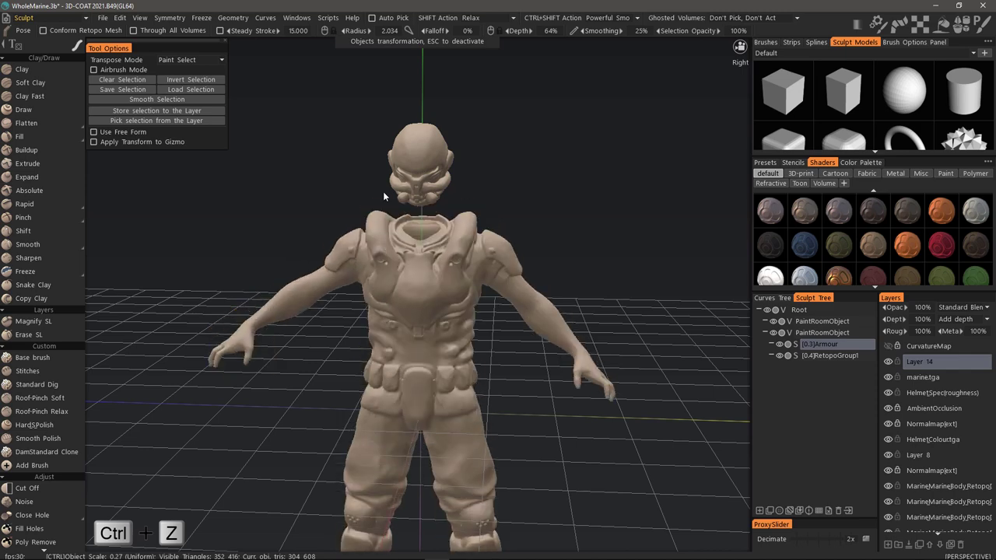
pyautogui.hotkey('ctrl', 'z')
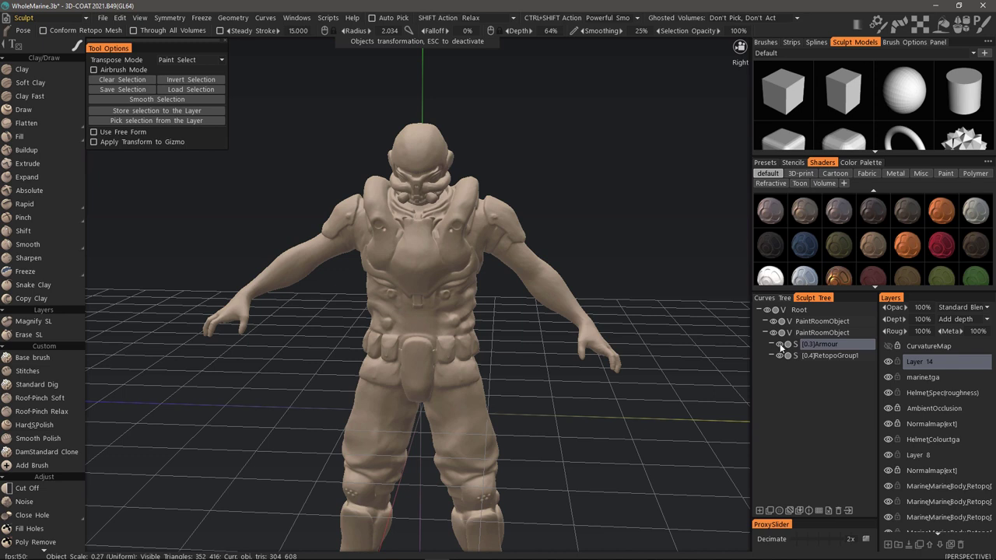
# Add a new empty volume after the first PaintRoomObject in the Sculpt Tree and start the Primitives tool
pyautogui.click(821, 322)
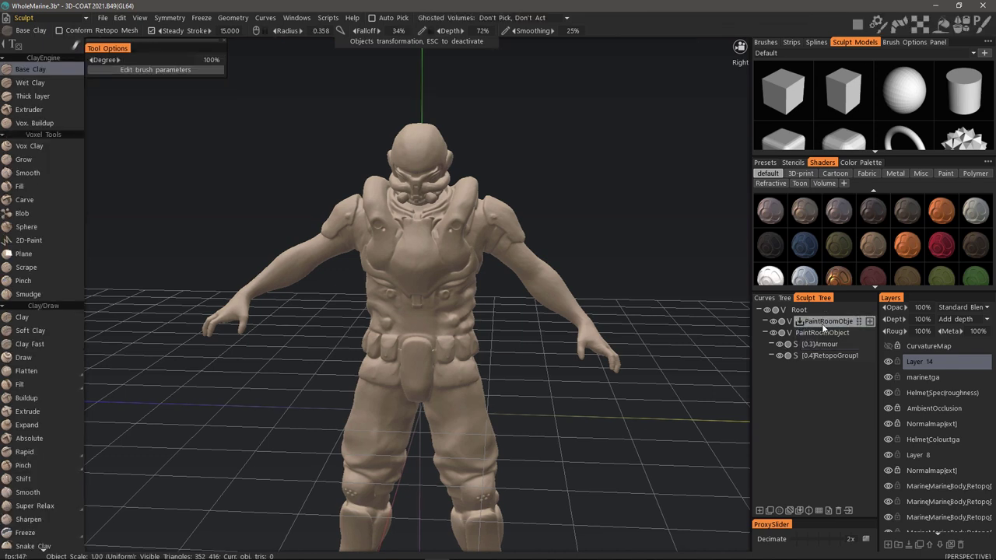
pyautogui.click(761, 512)
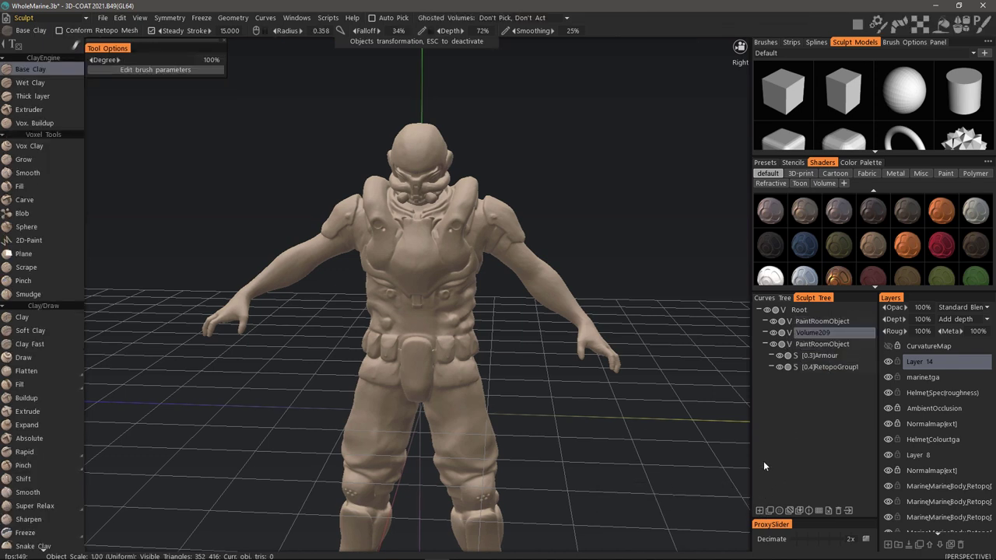
pyautogui.scroll(-10, 44, 456)
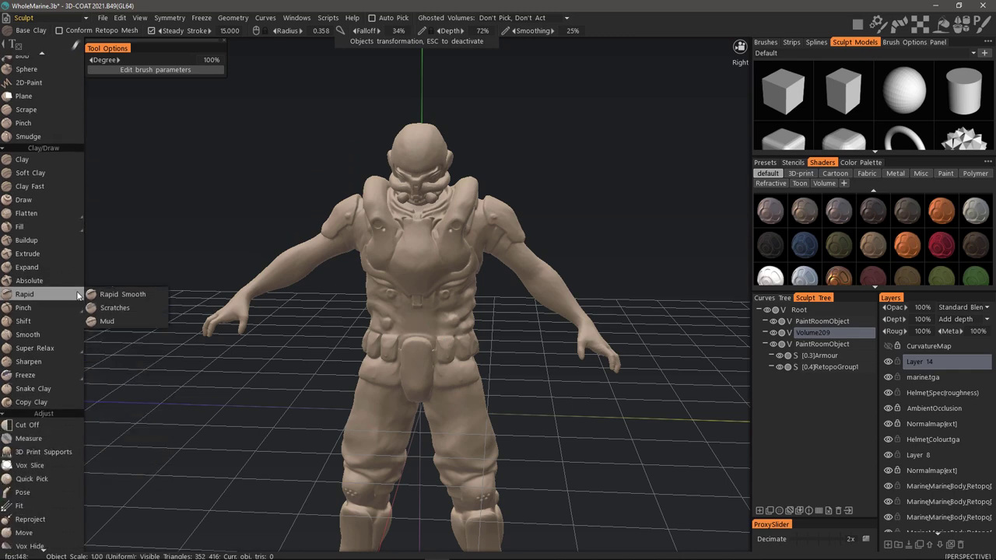
pyautogui.scroll(-4, 56, 420)
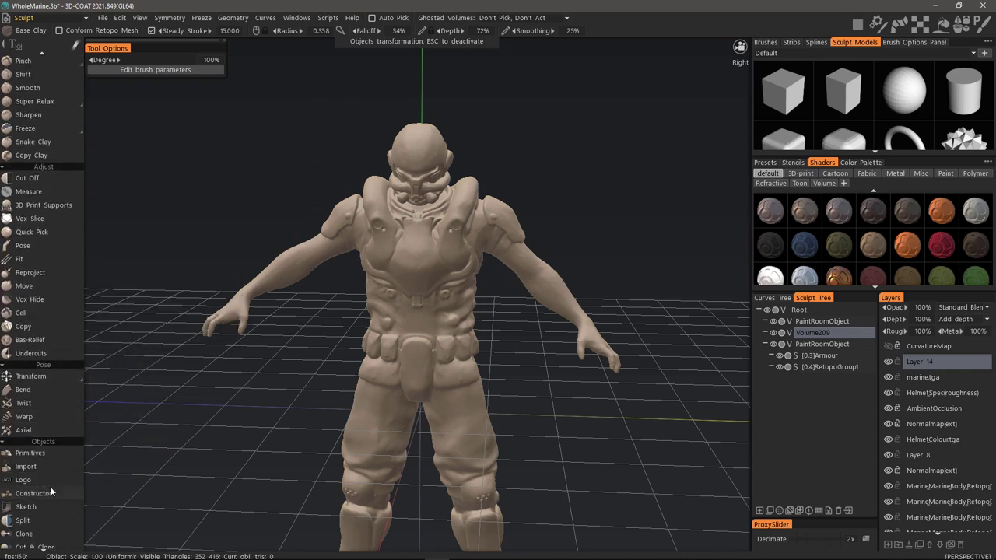
pyautogui.click(36, 387)
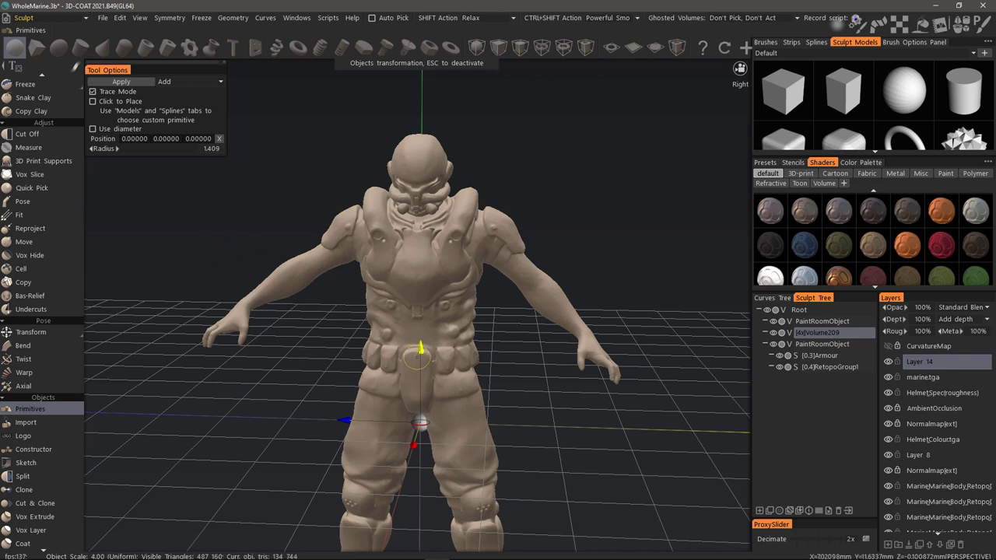
# Trace the 1.409-radius sphere primitive in Trace Mode into a bent hose from the shoulder, up beside the helmet, behind and into the back
pyautogui.moveTo(419, 352); pyautogui.dragTo(422, 166)
pyautogui.moveTo(315, 207); pyautogui.dragTo(273, 209)
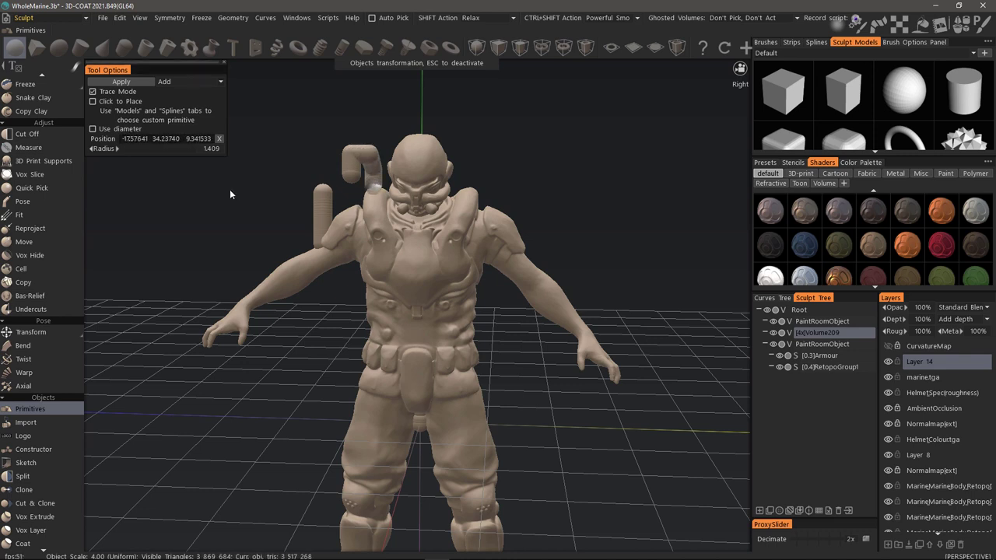
pyautogui.moveTo(218, 216); pyautogui.dragTo(276, 263)
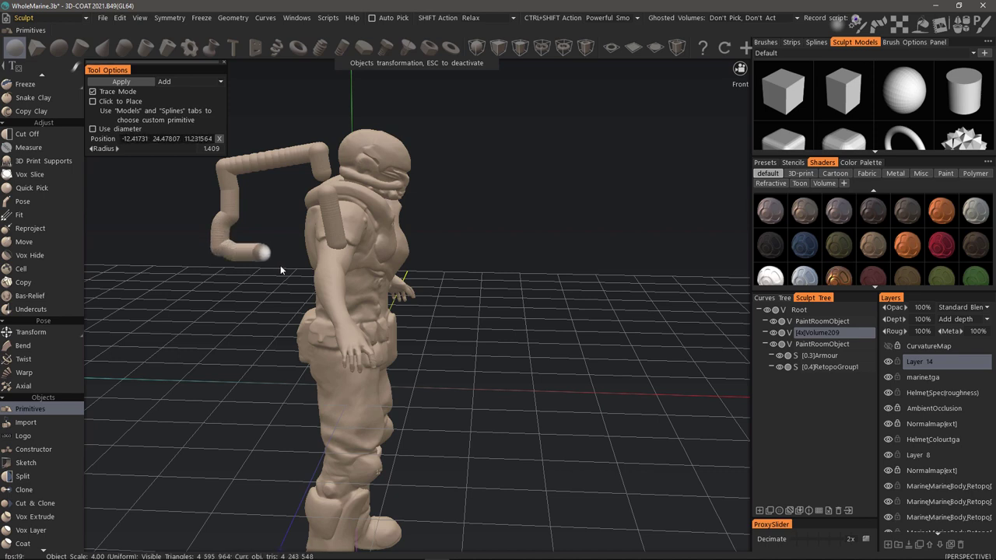
pyautogui.moveTo(280, 264); pyautogui.dragTo(275, 266)
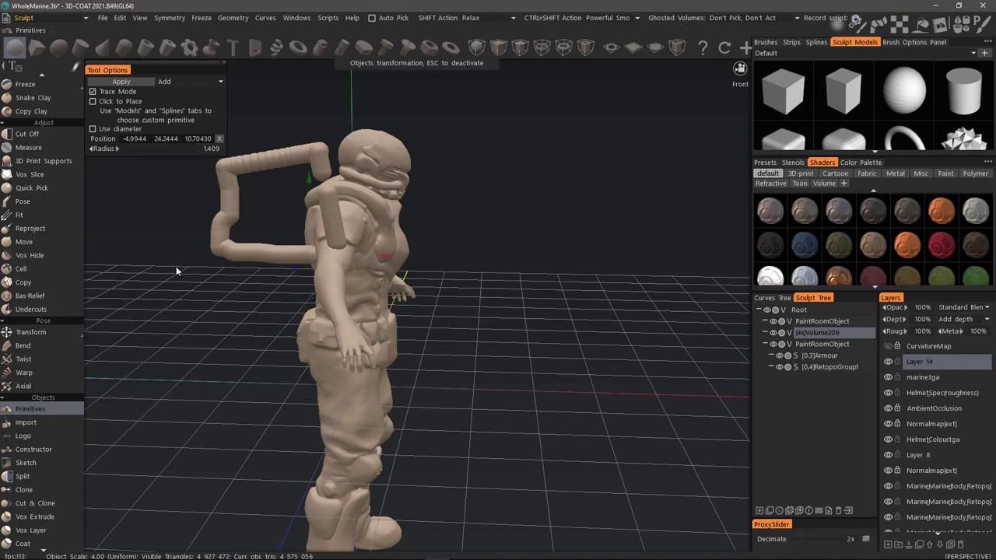
# Trace the cylinder primitive in Trace Mode into a short piece beside the waist on the side opposite the hose, and turn Trace Mode off
pyautogui.moveTo(192, 290); pyautogui.dragTo(109, 291)
pyautogui.moveTo(262, 354); pyautogui.dragTo(242, 331)
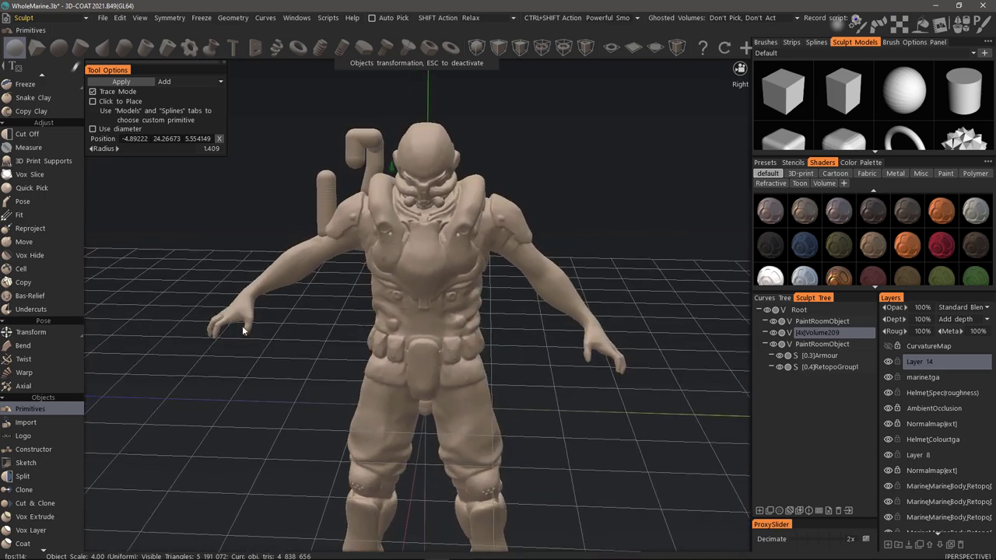
pyautogui.click(80, 47)
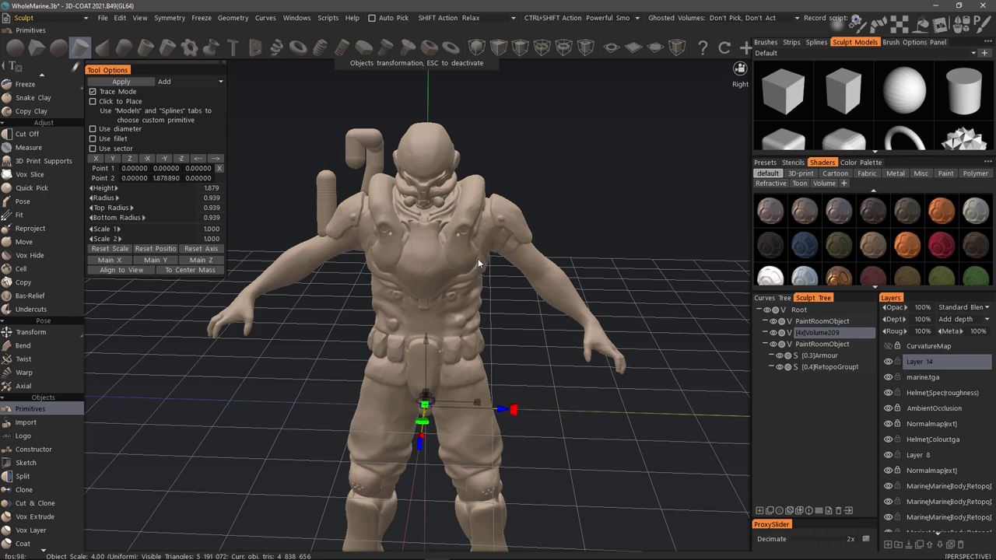
pyautogui.moveTo(427, 343)
pyautogui.mouseDown()
pyautogui.moveTo(477, 345)
pyautogui.moveTo(479, 335)
pyautogui.mouseUp()
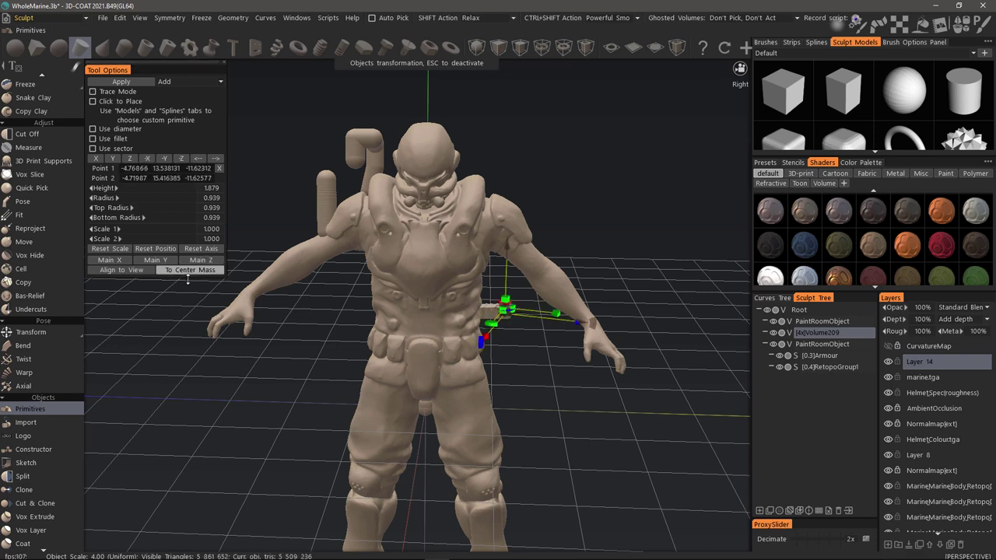
# Move and tilt the 0.939-radius, 1.879-high cylinder onto the shoulder opposite the hose and apply it with Add
pyautogui.press('Up')
pyautogui.press('Up')
pyautogui.press('Up')
pyautogui.press('Up')
pyautogui.press('Up')
pyautogui.press('Up')
pyautogui.press('Up')
pyautogui.press('Up')
pyautogui.moveTo(226, 331); pyautogui.dragTo(233, 331)
pyautogui.moveTo(504, 338); pyautogui.dragTo(395, 364, button='middle')
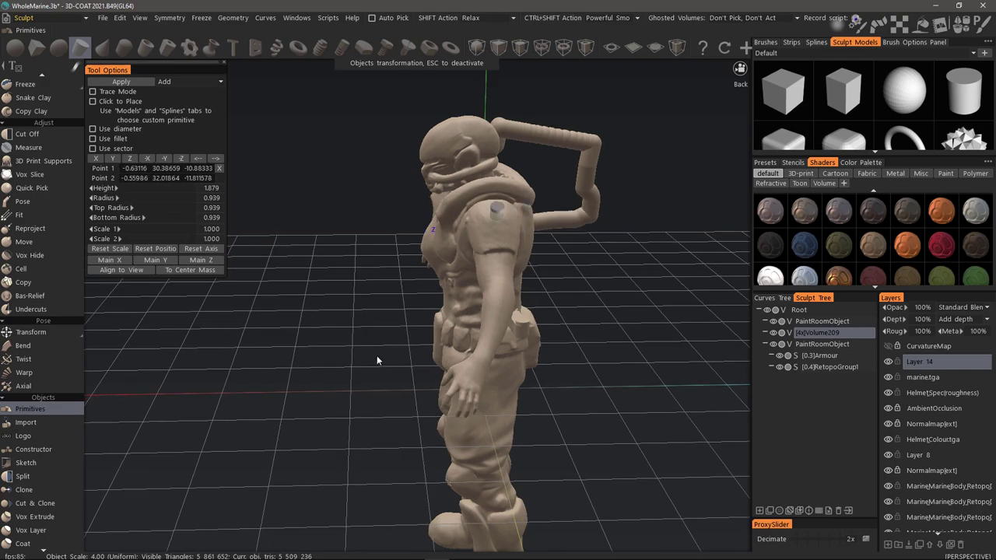
pyautogui.moveTo(356, 344); pyautogui.dragTo(520, 320, button='middle')
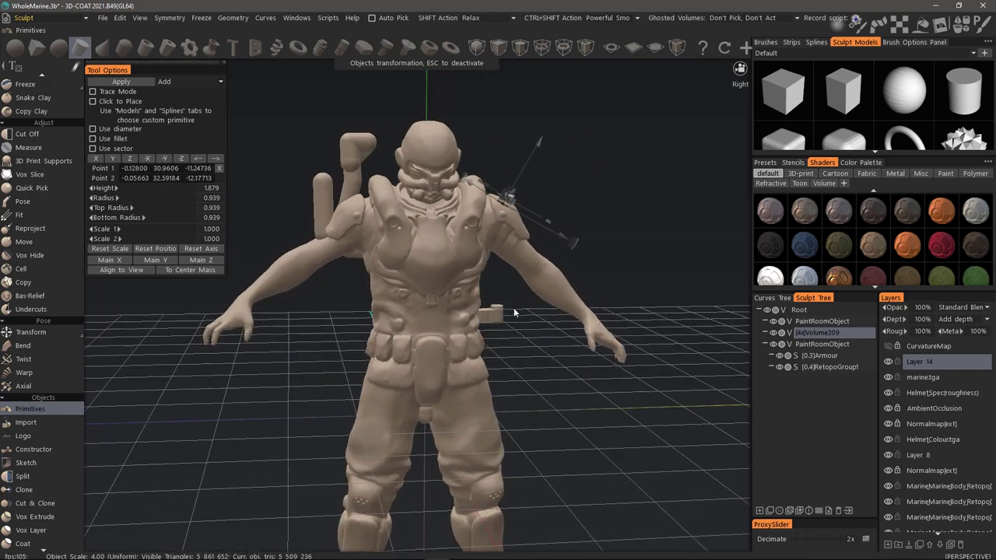
pyautogui.moveTo(513, 314); pyautogui.dragTo(497, 336)
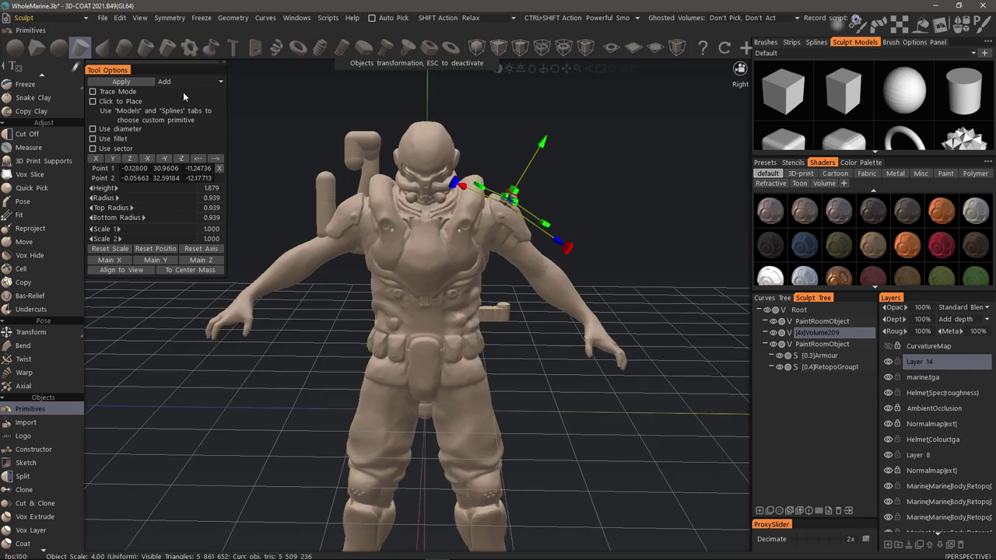
pyautogui.click(145, 84)
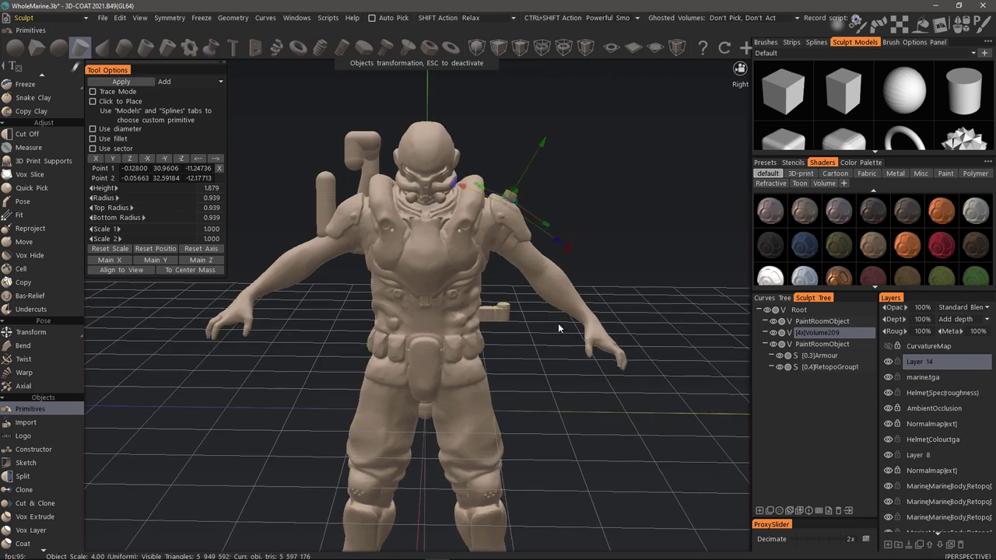
pyautogui.moveTo(513, 265); pyautogui.dragTo(528, 292, button='right')
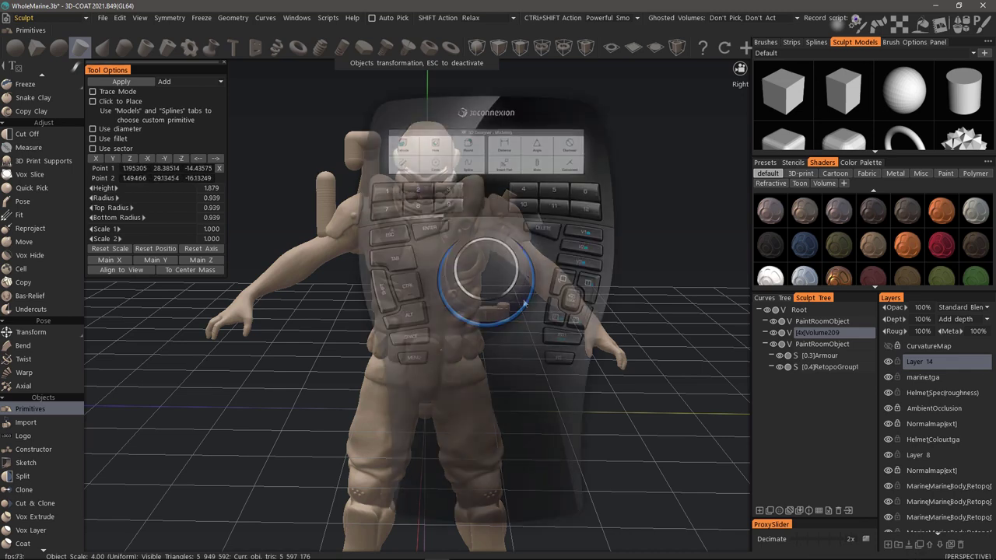